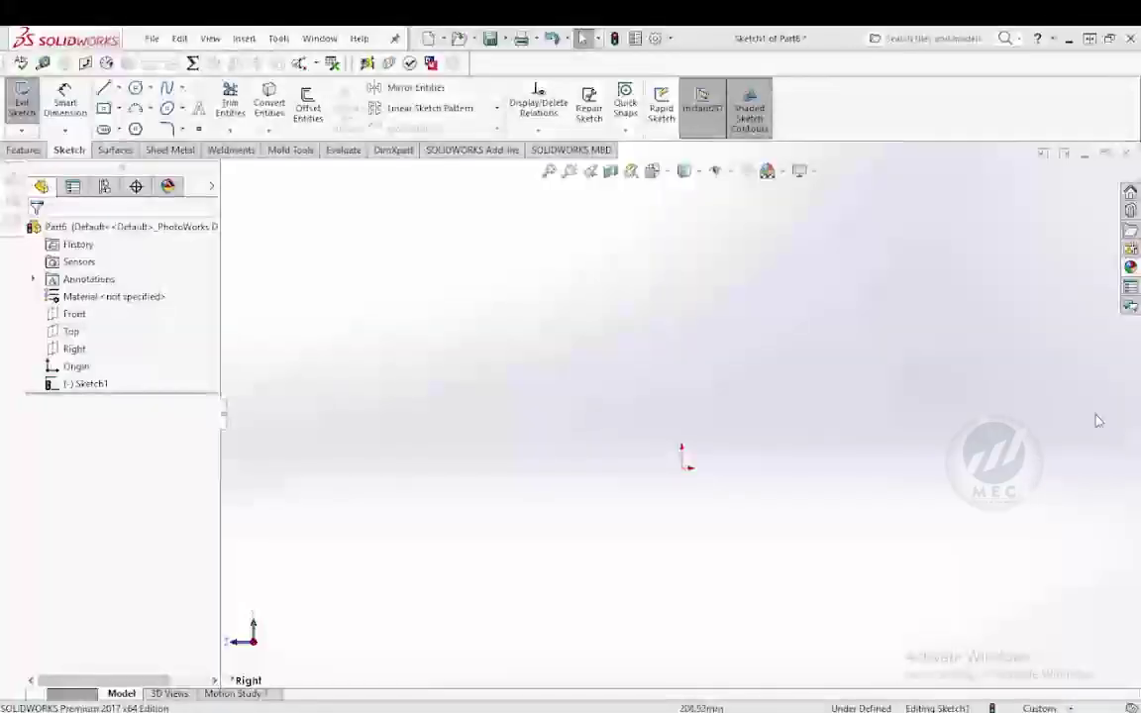
Draw a centerline from the origin leftward and make it horizontal.
{"action": "left_click", "coordinate": [118, 89]}
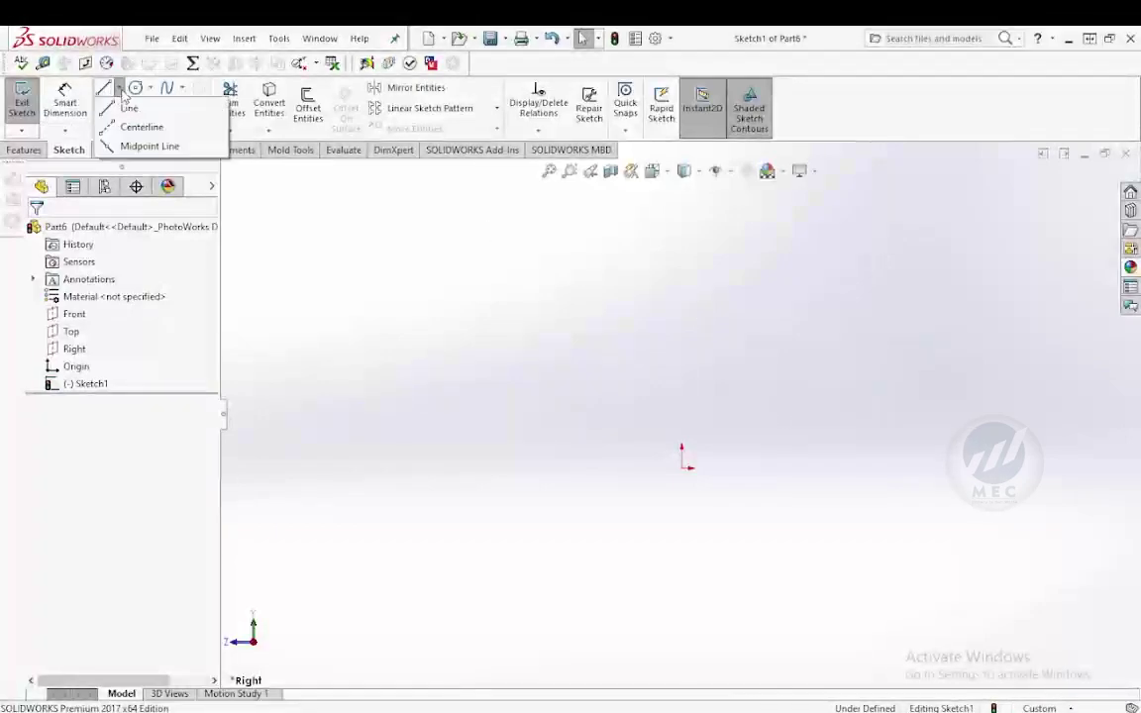
{"action": "left_click", "coordinate": [136, 125]}
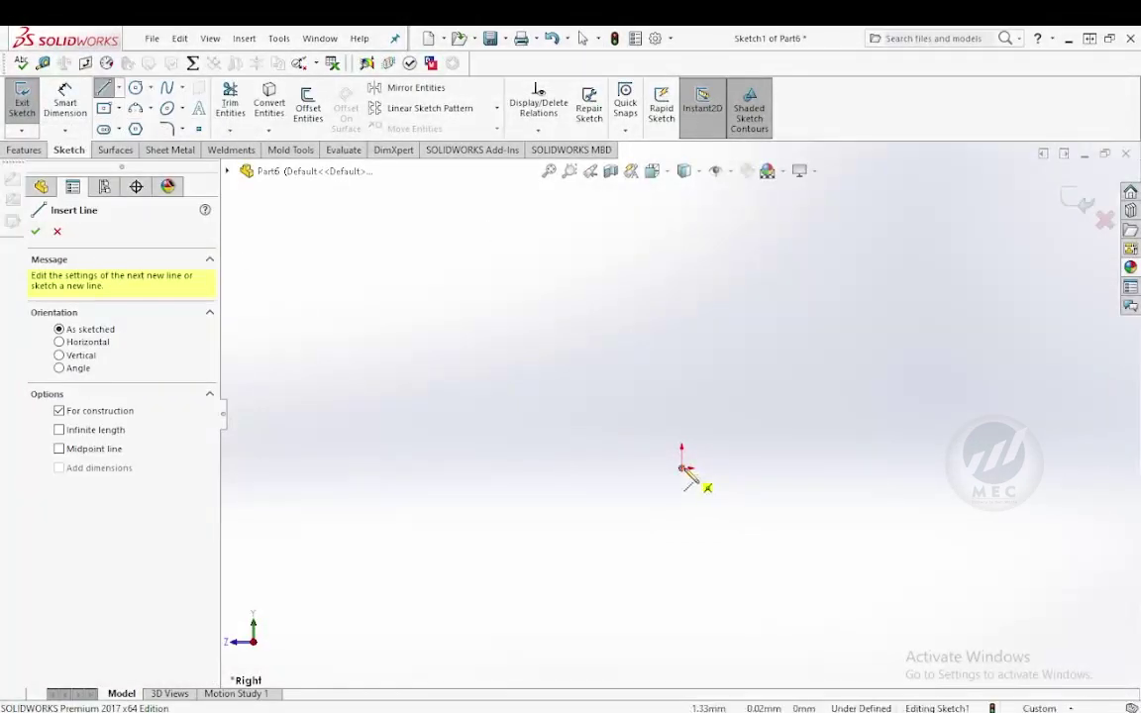
{"action": "left_click", "coordinate": [682, 467]}
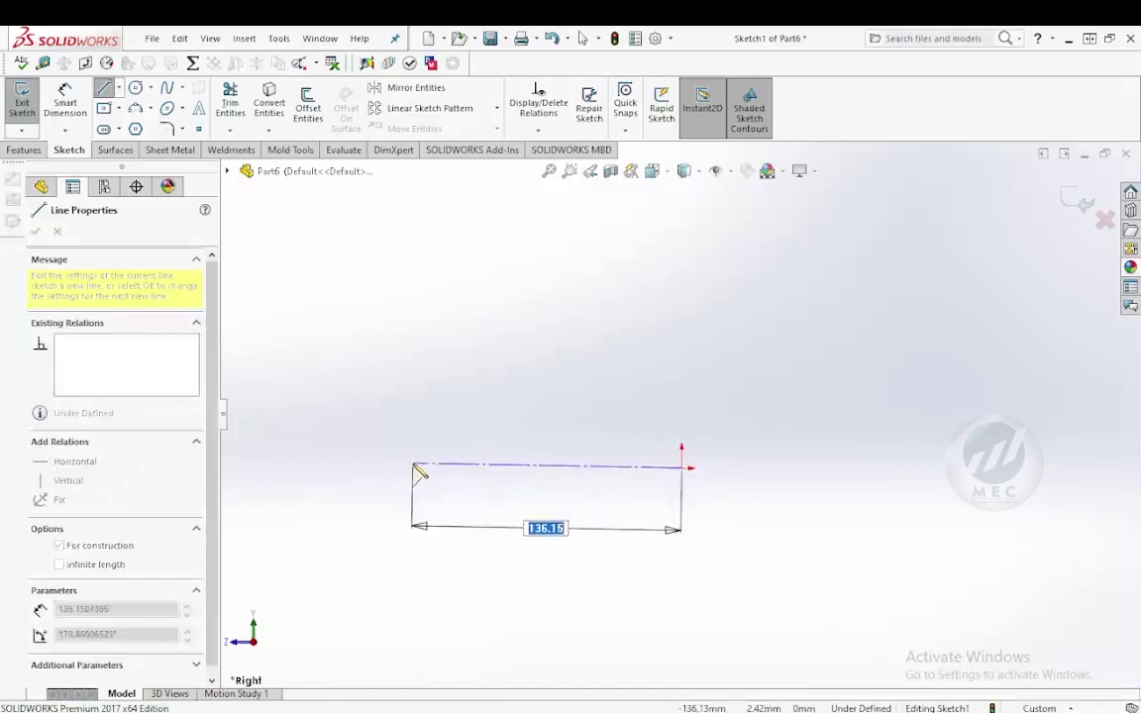
{"action": "left_click", "coordinate": [413, 464]}
{"action": "key", "text": "Escape"}
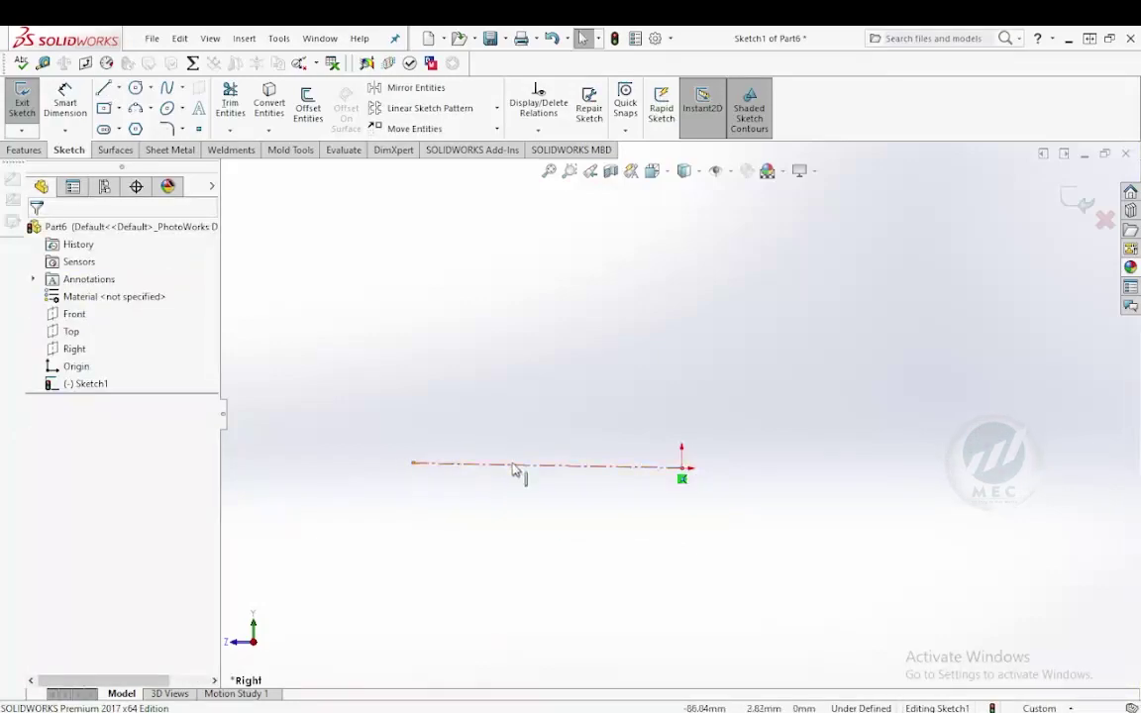
{"action": "left_click", "coordinate": [514, 466]}
{"action": "left_click", "coordinate": [560, 396]}
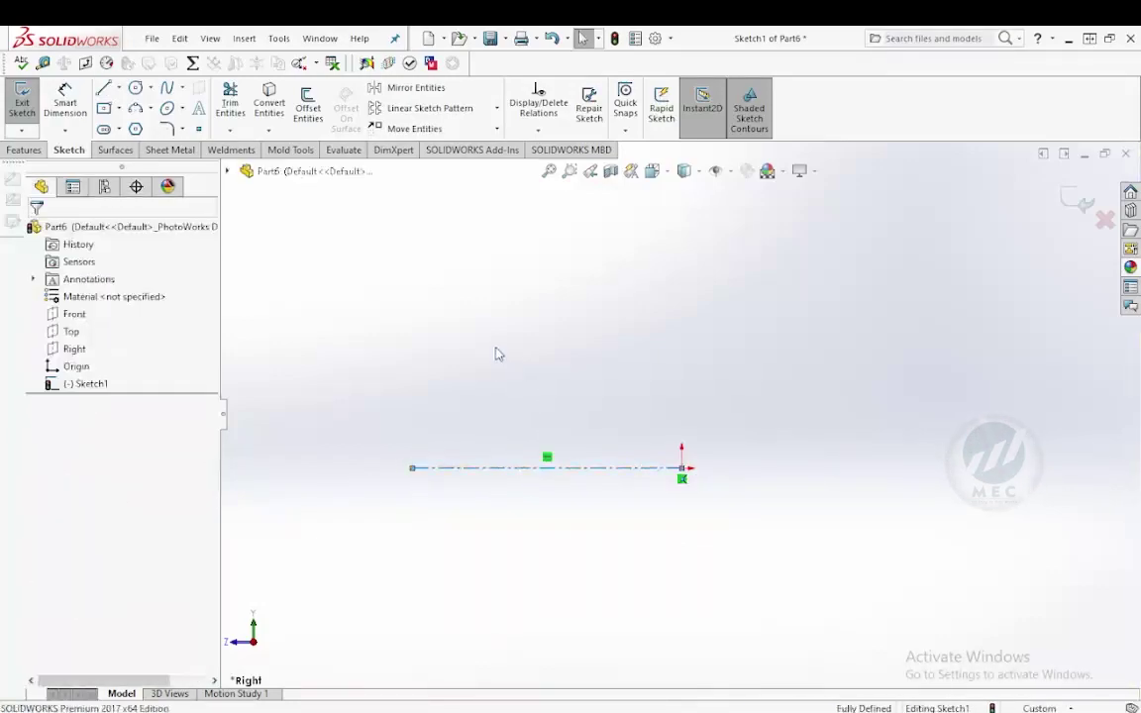
Draw a vertical centerline upward from the origin.
{"action": "left_click", "coordinate": [120, 89]}
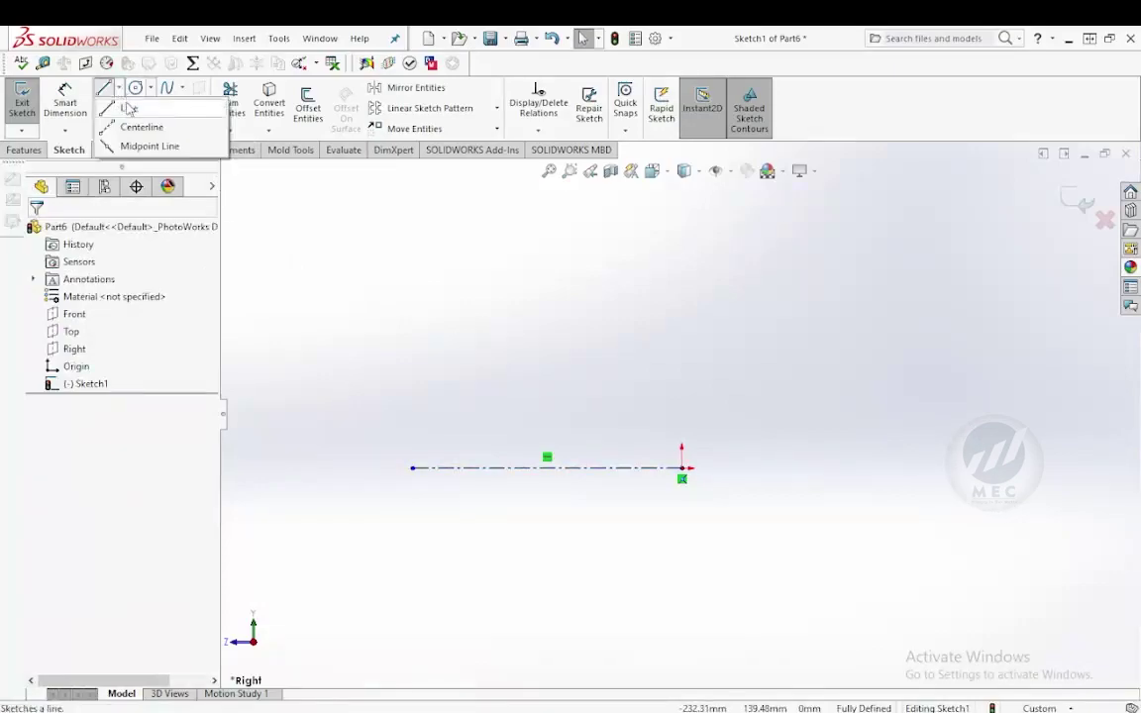
{"action": "left_click", "coordinate": [123, 123]}
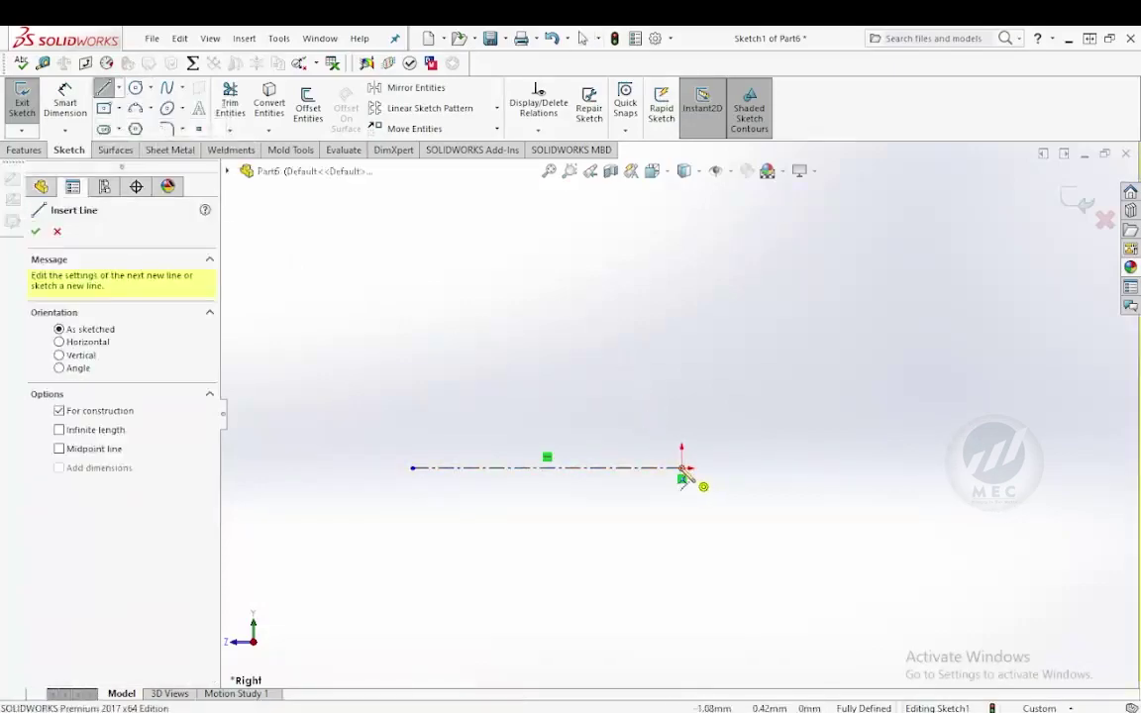
{"action": "left_click", "coordinate": [681, 467]}
{"action": "left_click", "coordinate": [682, 330]}
{"action": "key", "text": "Escape"}
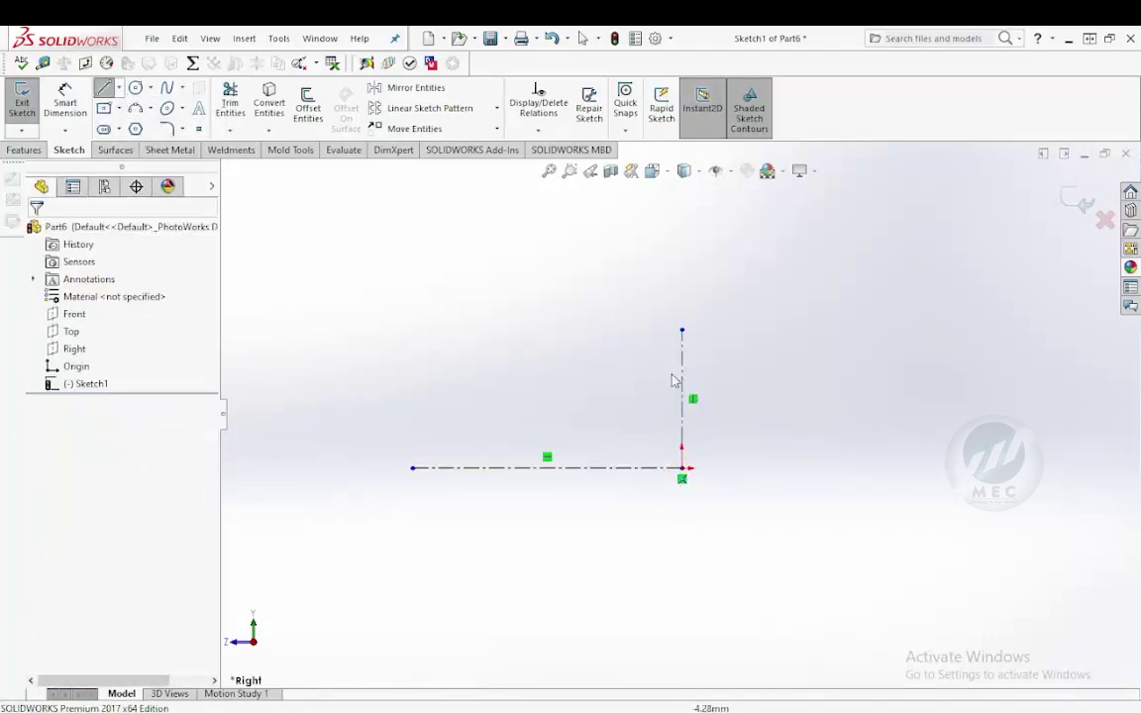
Draw a corner rectangle from the vertical centerline, above the horizontal centerline.
{"action": "left_click", "coordinate": [118, 110]}
{"action": "left_click", "coordinate": [148, 129]}
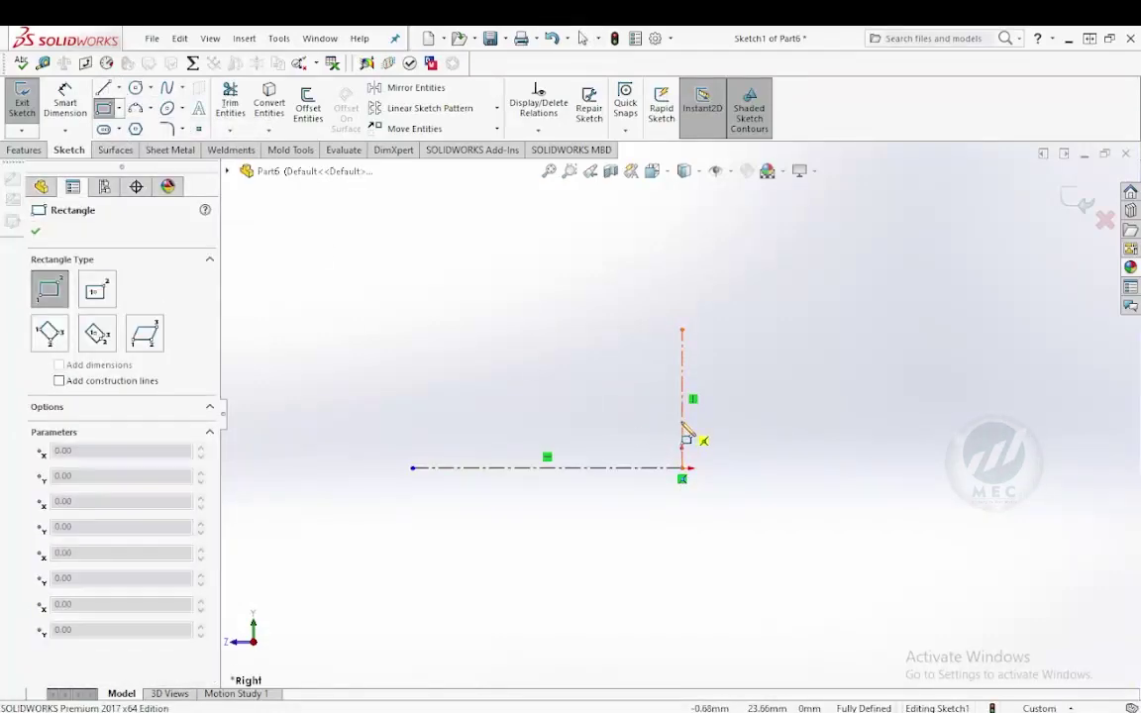
{"action": "left_click", "coordinate": [682, 431]}
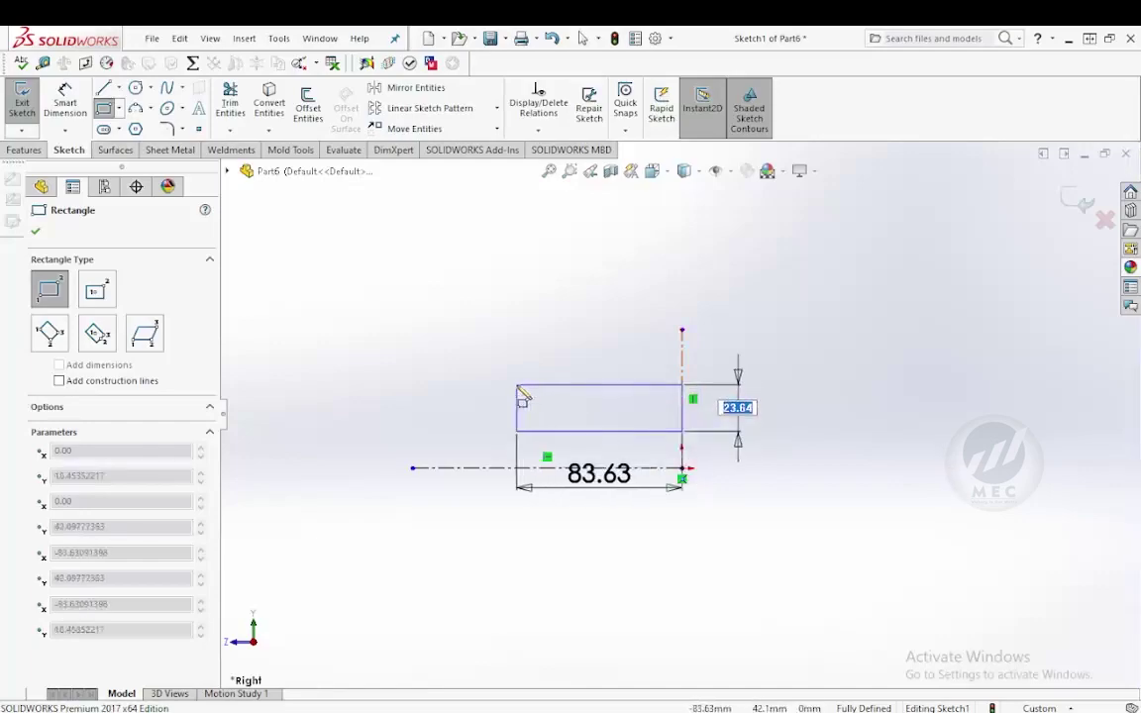
{"action": "left_click", "coordinate": [517, 386]}
{"action": "key", "text": "Escape"}
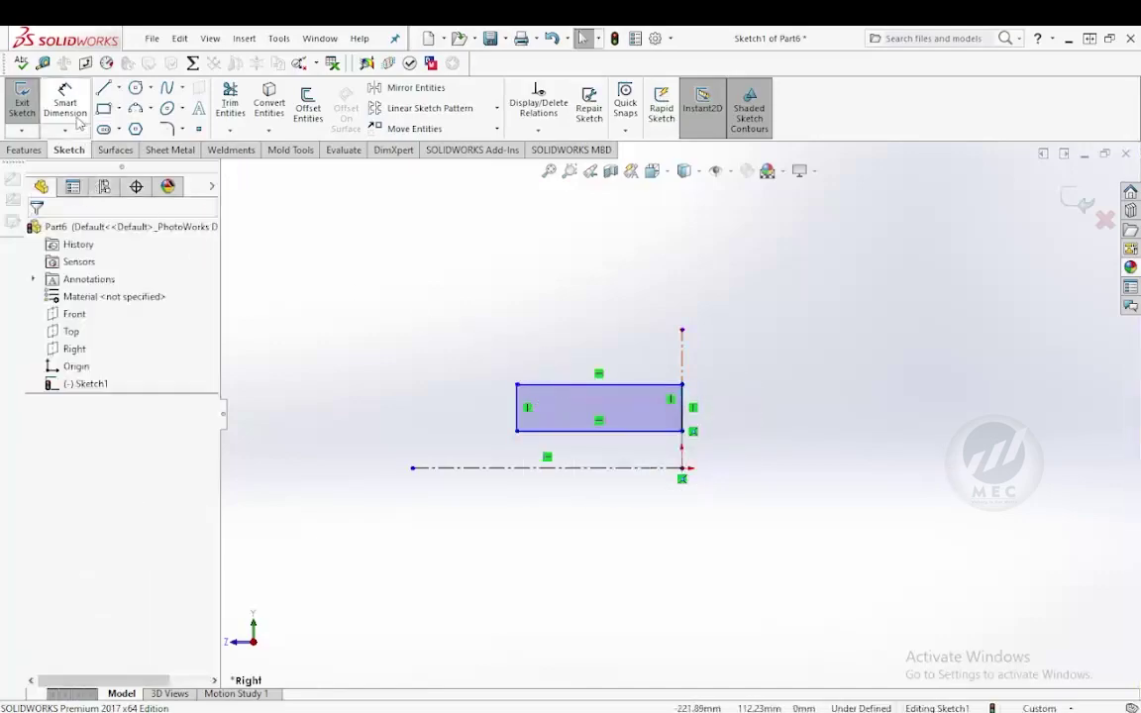
Dimension the rectangle's bottom edge 5 mm from the horizontal centerline.
{"action": "left_click", "coordinate": [78, 117]}
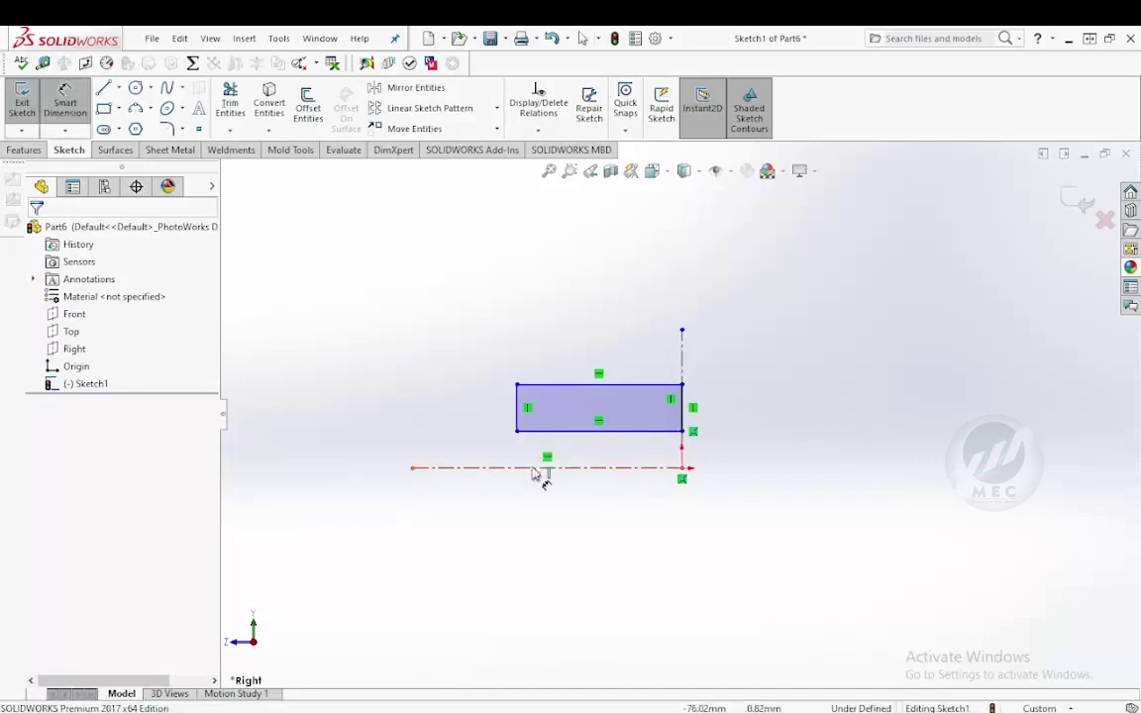
{"action": "left_click", "coordinate": [674, 432]}
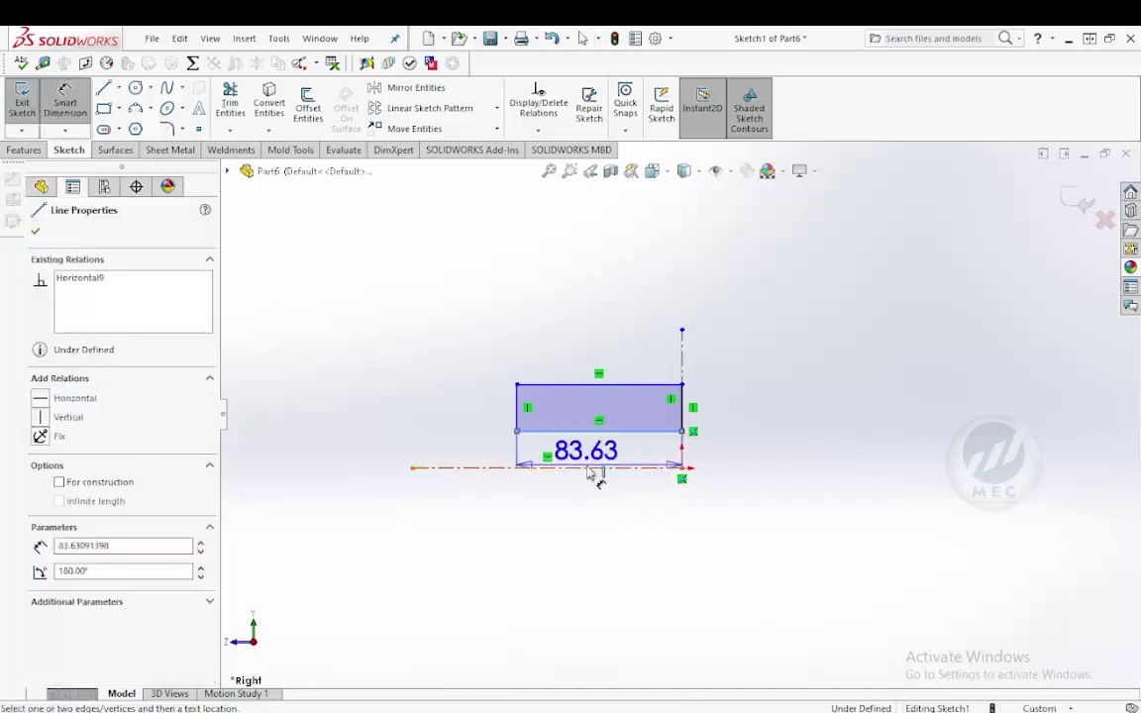
{"action": "left_click", "coordinate": [584, 467]}
{"action": "left_click", "coordinate": [454, 510]}
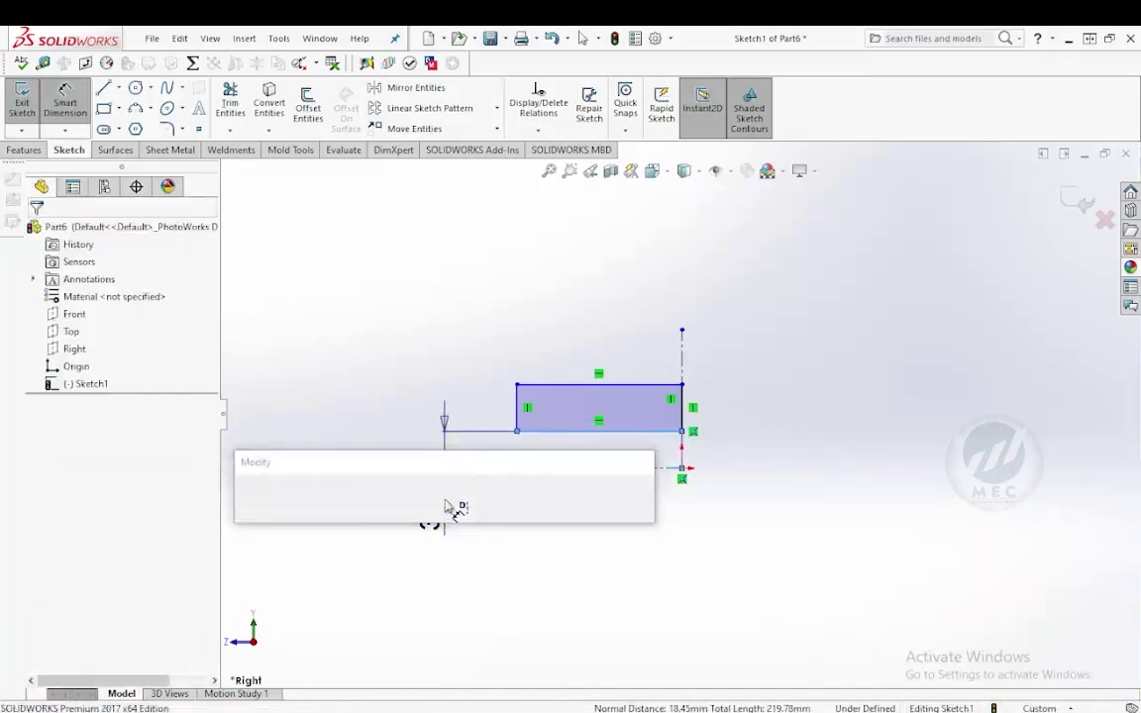
{"action": "type", "text": "5"}
{"action": "key", "text": "Return"}
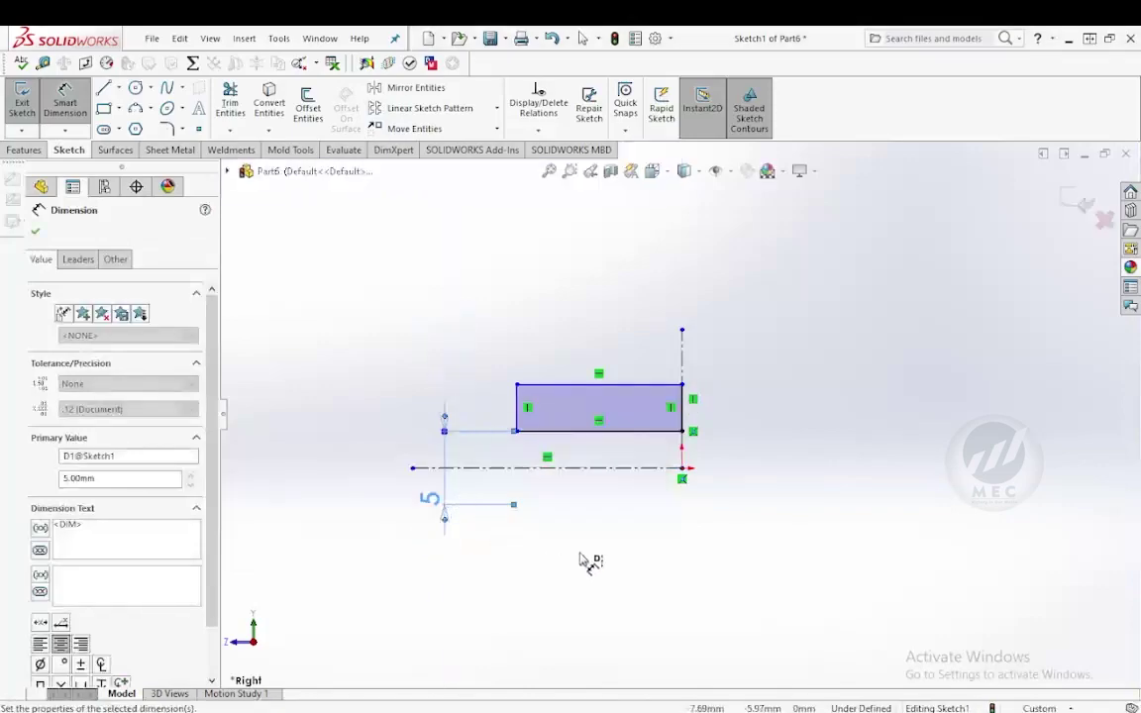
Make the rectangle 17 mm wide, with its top edge 20 mm from the centerline.
{"action": "left_click", "coordinate": [515, 392]}
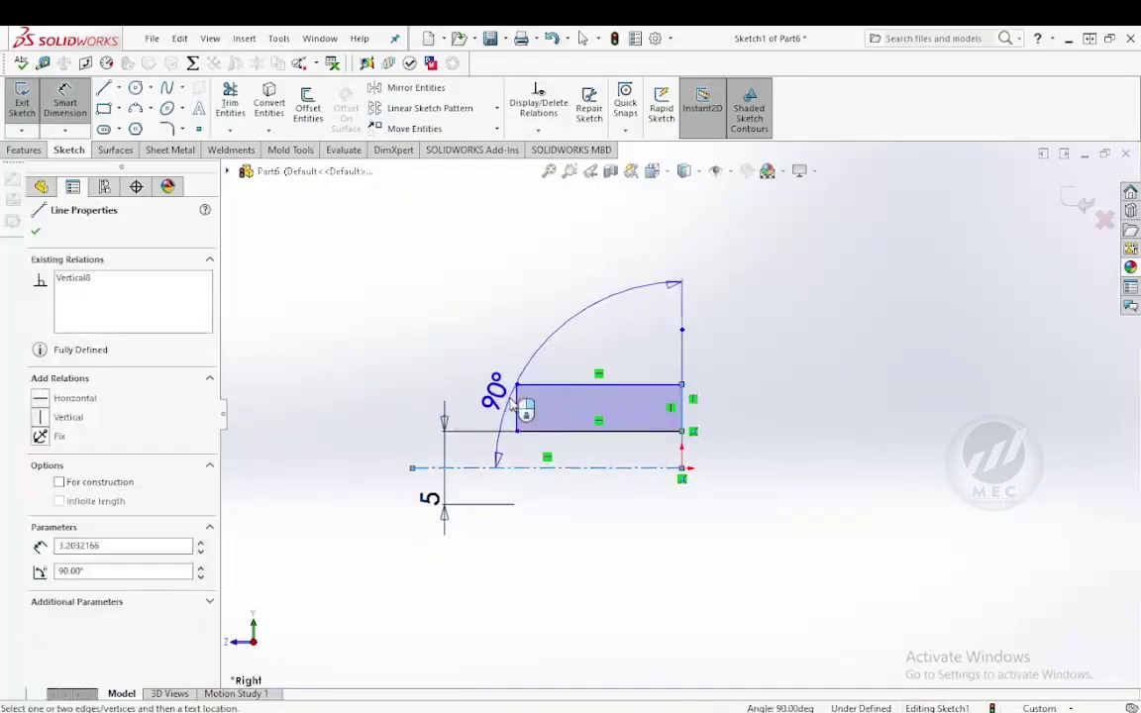
{"action": "left_click", "coordinate": [561, 312]}
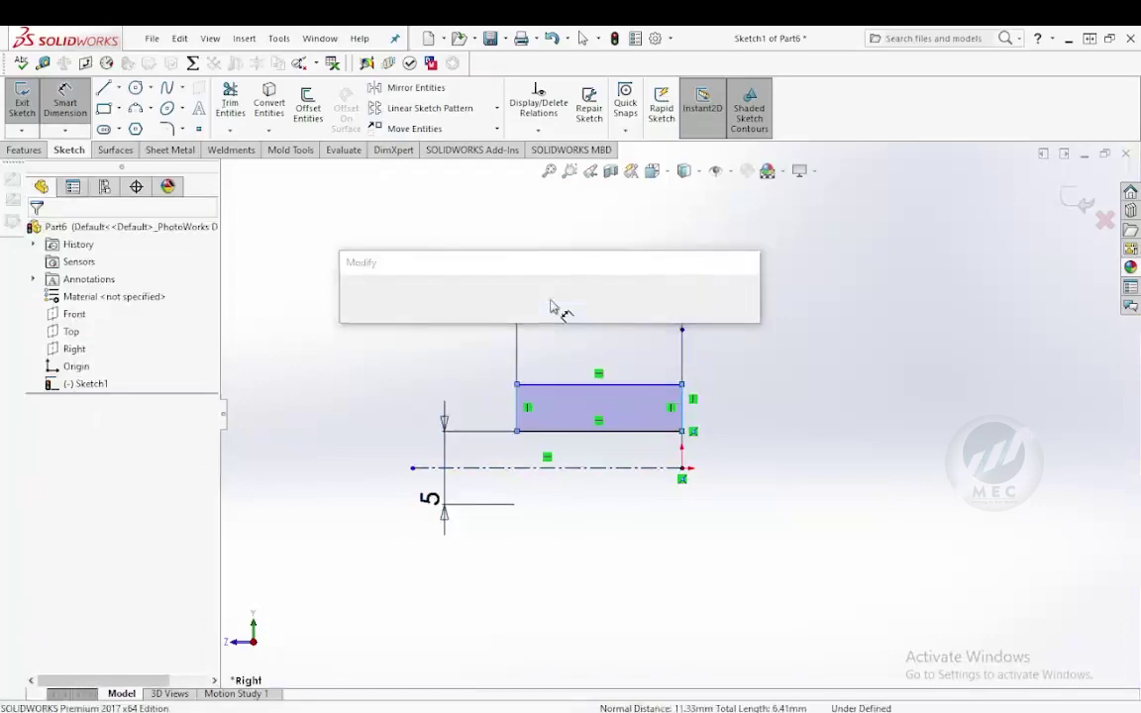
{"action": "type", "text": "17"}
{"action": "key", "text": "Return"}
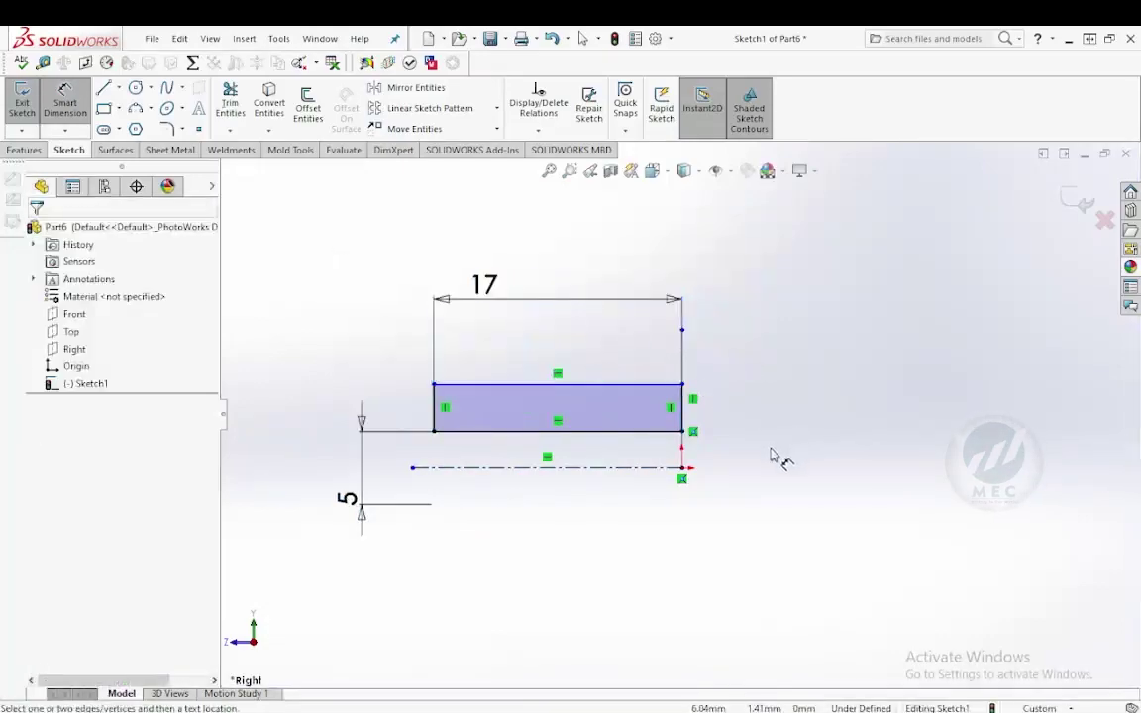
{"action": "left_click", "coordinate": [642, 385]}
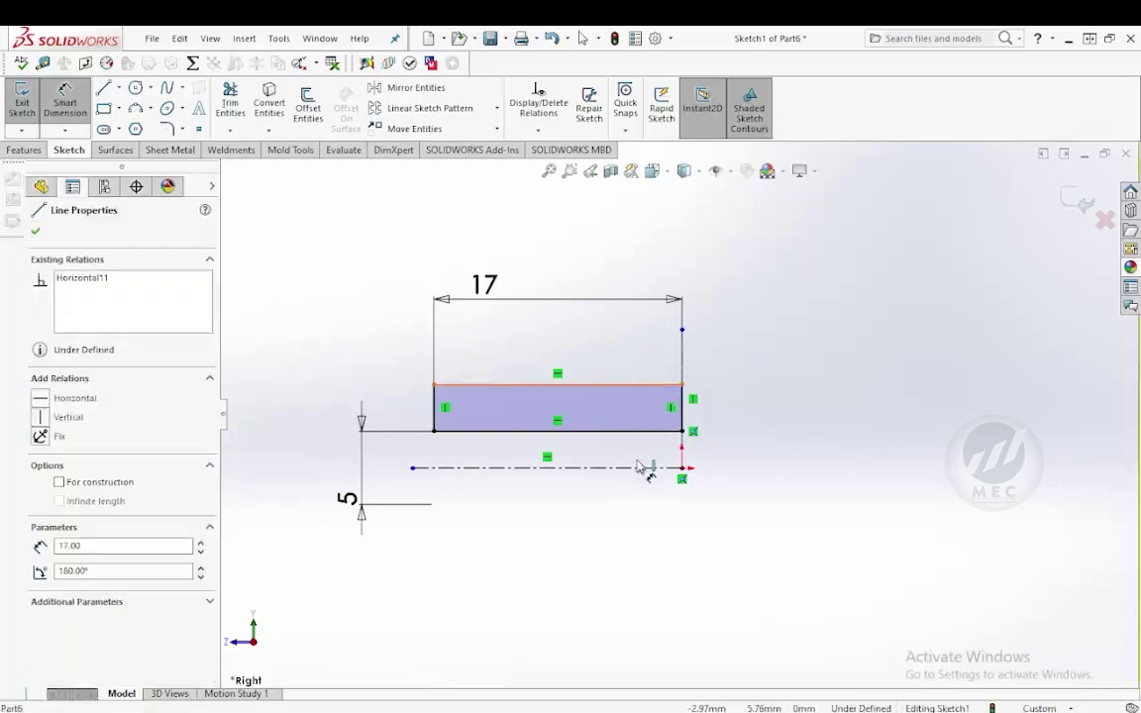
{"action": "left_click", "coordinate": [635, 468]}
{"action": "left_click", "coordinate": [745, 485]}
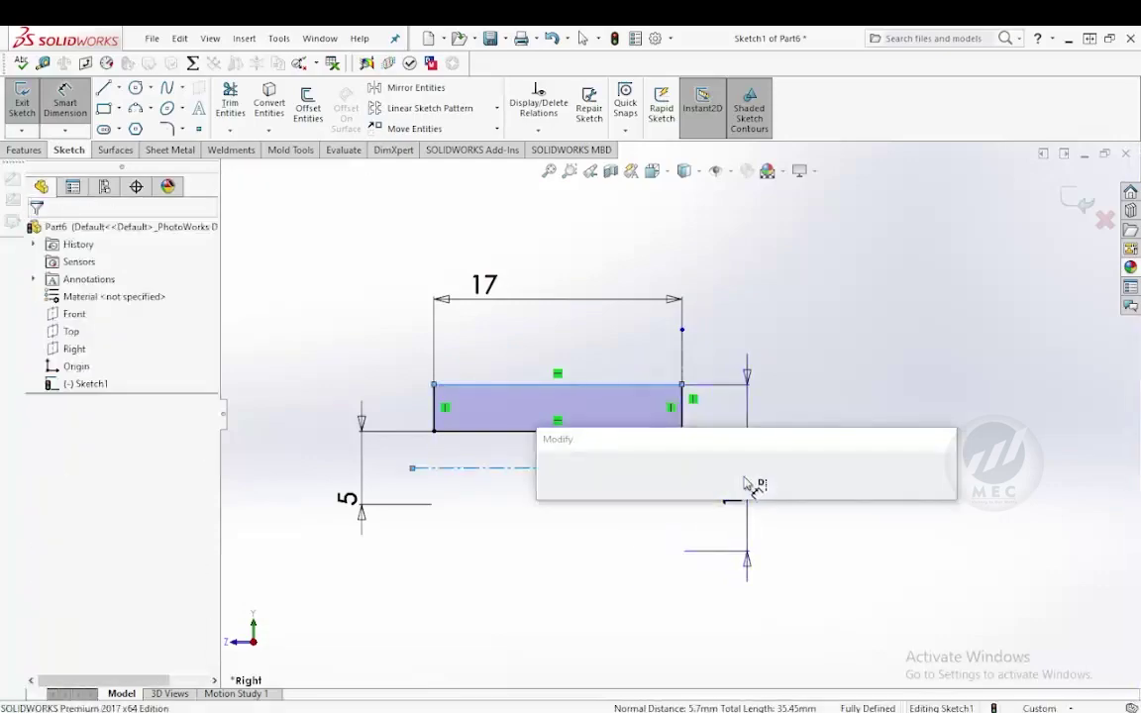
{"action": "type", "text": "20"}
{"action": "key", "text": "Return"}
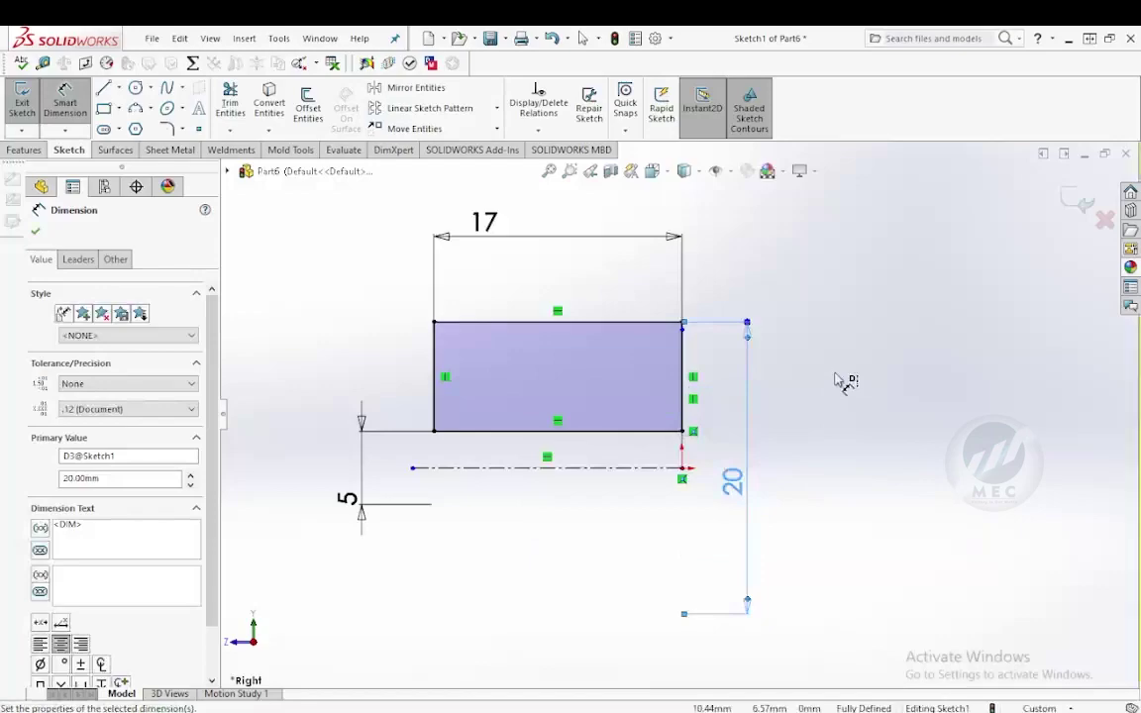
Revolve the rectangle 360° around the horizontal centerline into a hollow hub.
{"action": "mouse_move", "coordinate": [820, 401]}
{"action": "middle_mouse_down"}
{"action": "mouse_move", "coordinate": [843, 454]}
{"action": "mouse_move", "coordinate": [750, 456]}
{"action": "middle_mouse_up"}
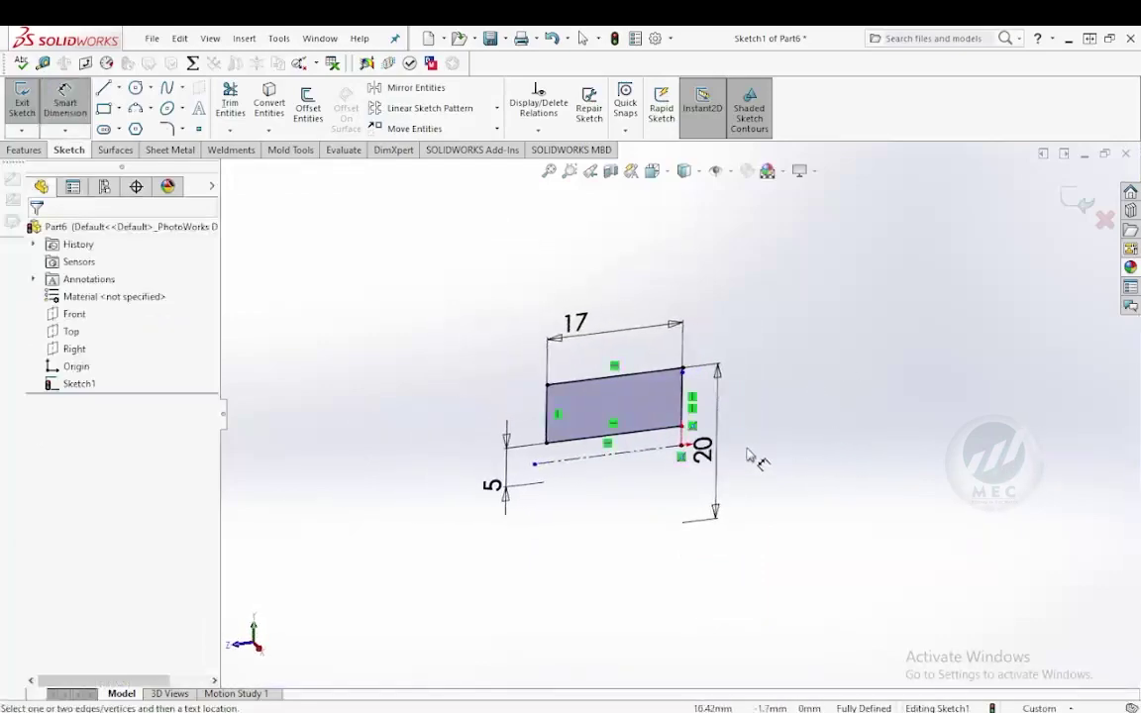
{"action": "left_click", "coordinate": [23, 150]}
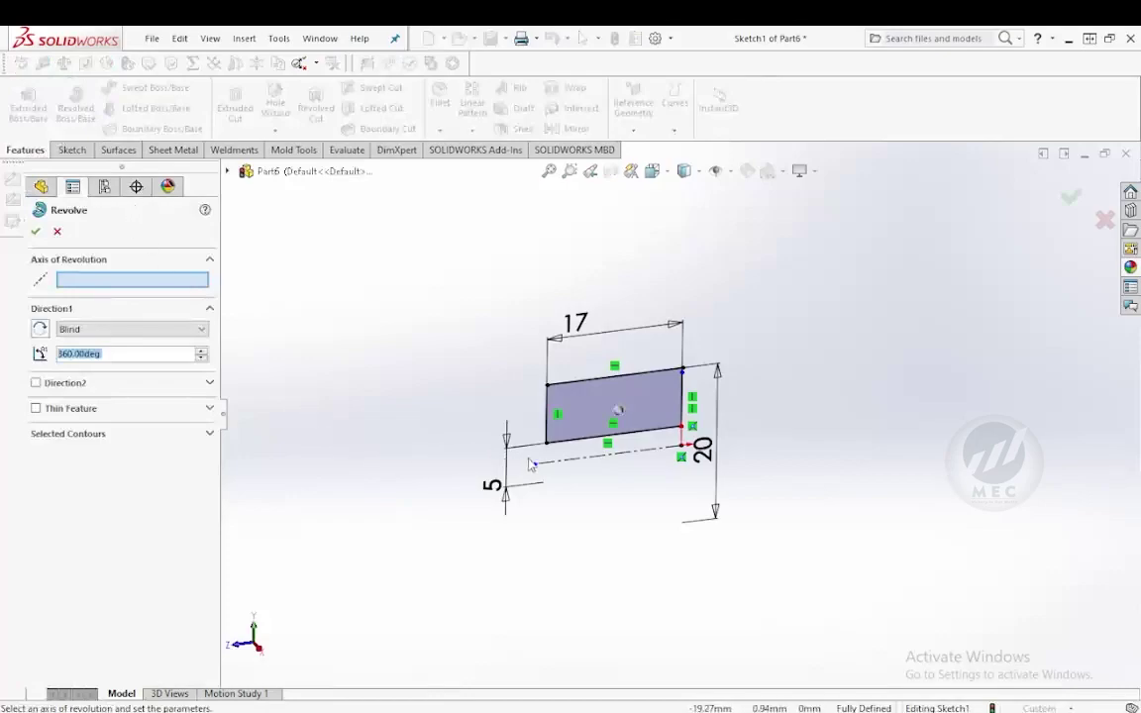
{"action": "left_click", "coordinate": [563, 461]}
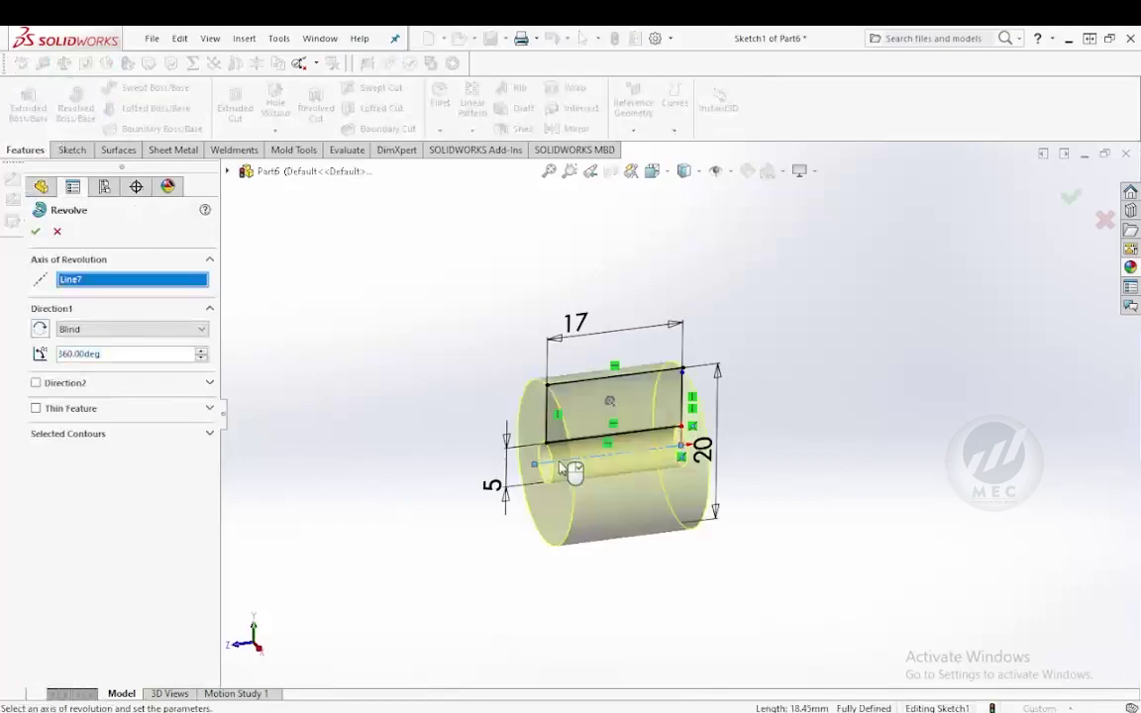
{"action": "left_click", "coordinate": [36, 232]}
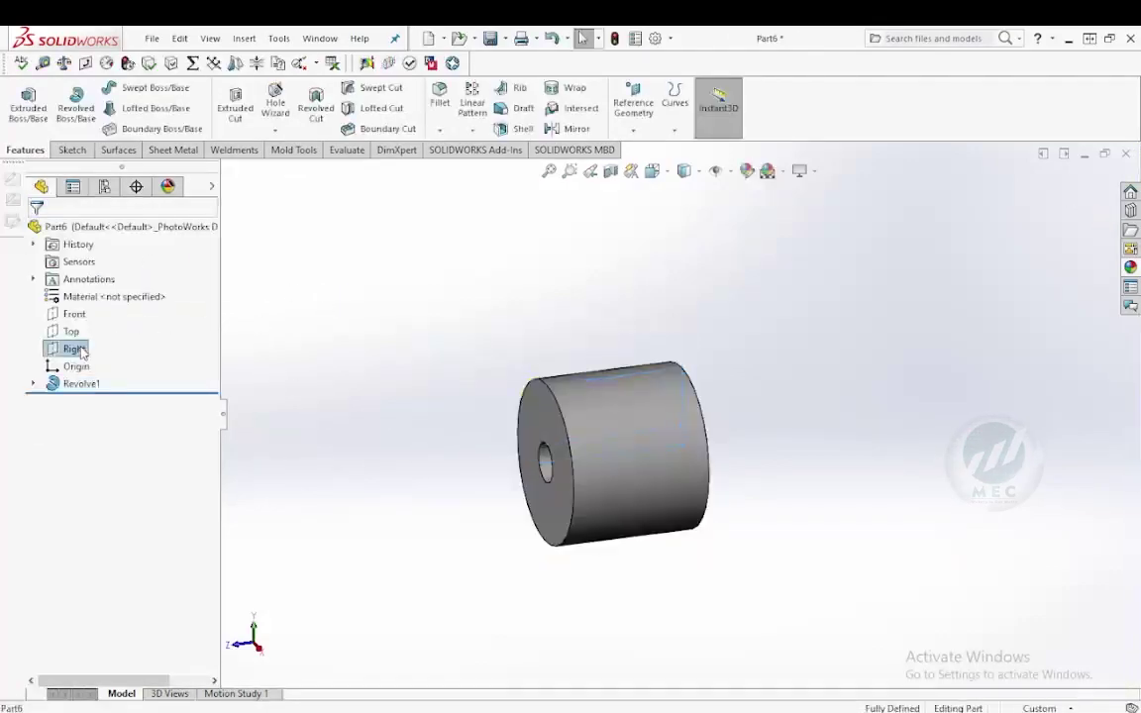
{"action": "left_click", "coordinate": [74, 349]}
On the Right plane, viewed normal, draw a three-point arc across the hub and close Sketch2.
{"action": "left_click", "coordinate": [92, 326]}
{"action": "key", "text": "space"}
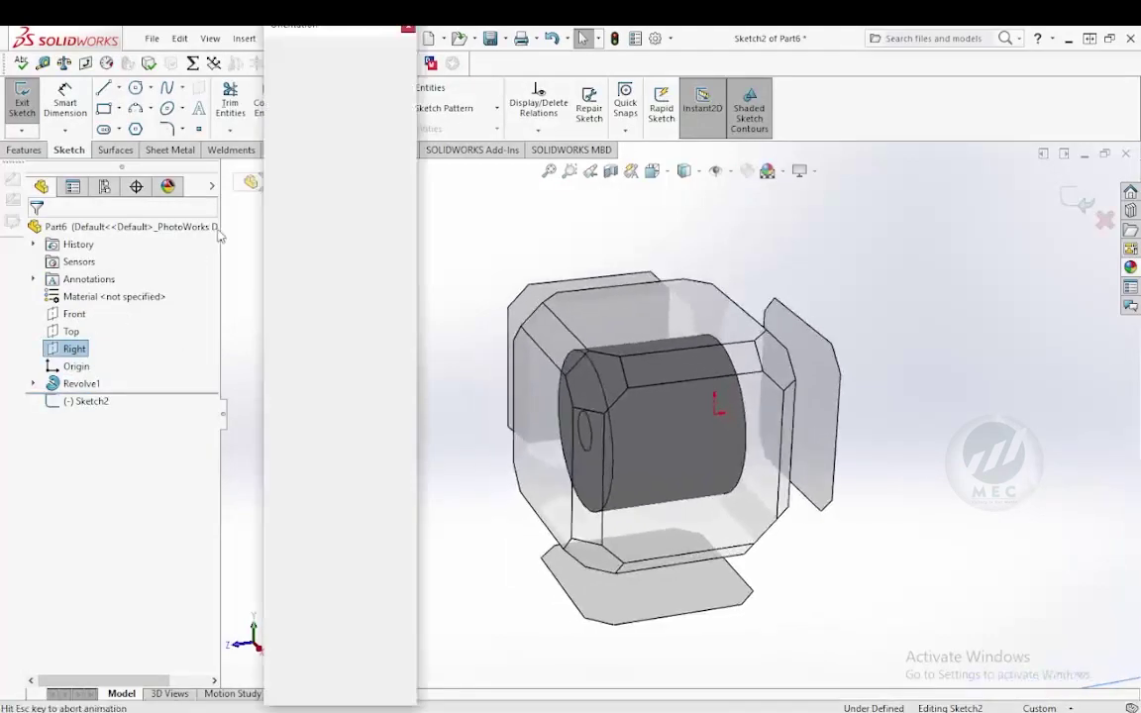
{"action": "key", "text": "ctrl+8"}
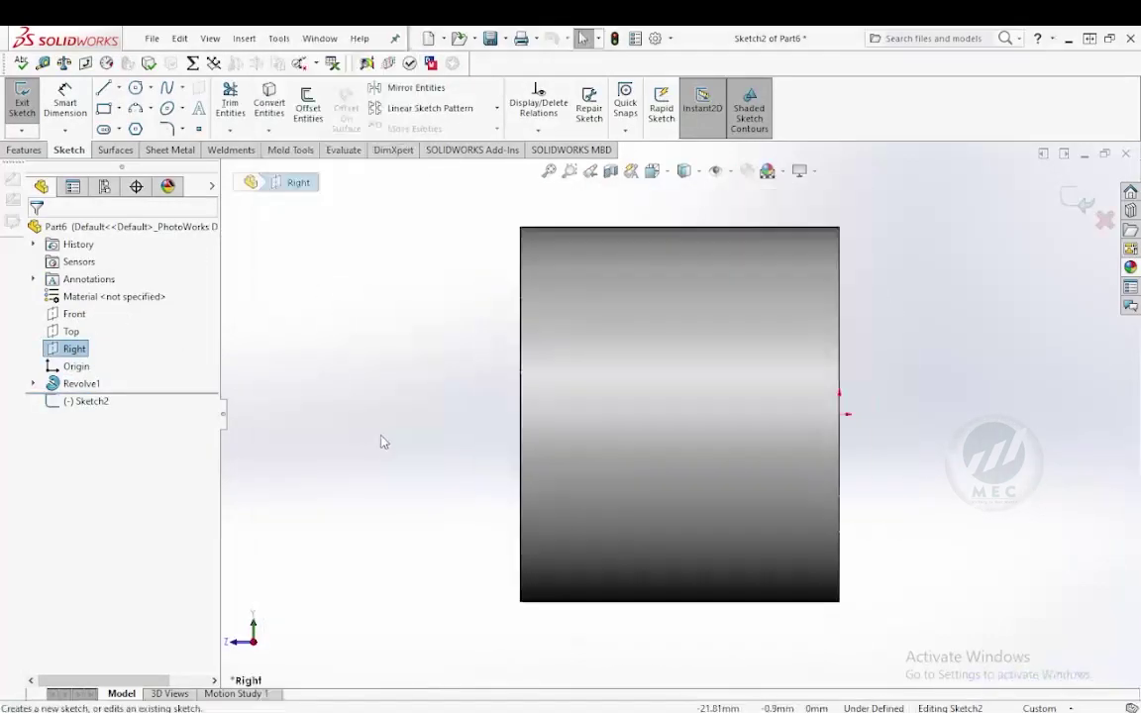
{"action": "left_click", "coordinate": [137, 109]}
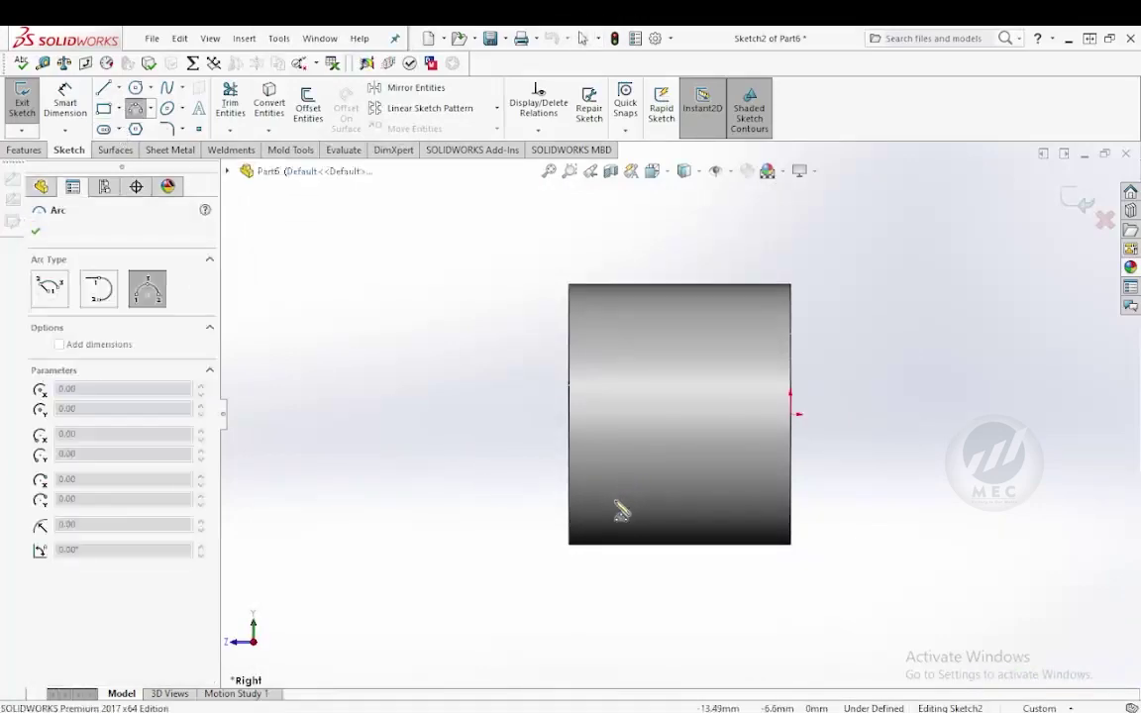
{"action": "left_click_drag", "start_coordinate": [613, 503], "coordinate": [706, 406]}
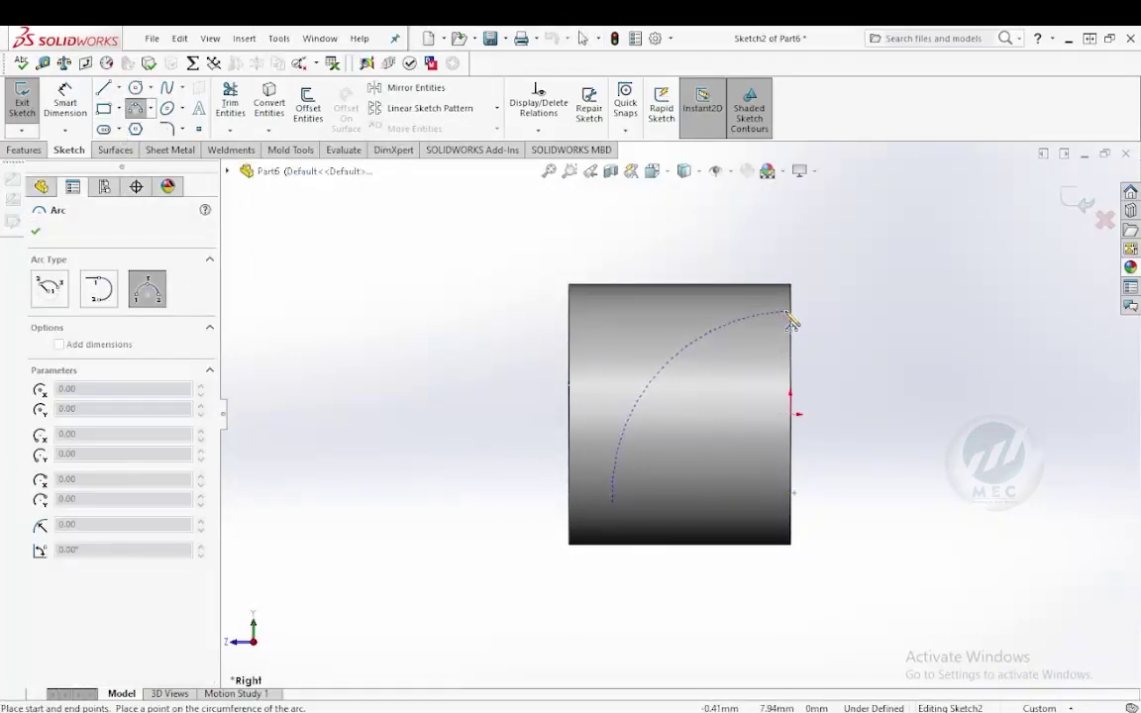
{"action": "left_click_drag", "start_coordinate": [782, 317], "coordinate": [778, 313]}
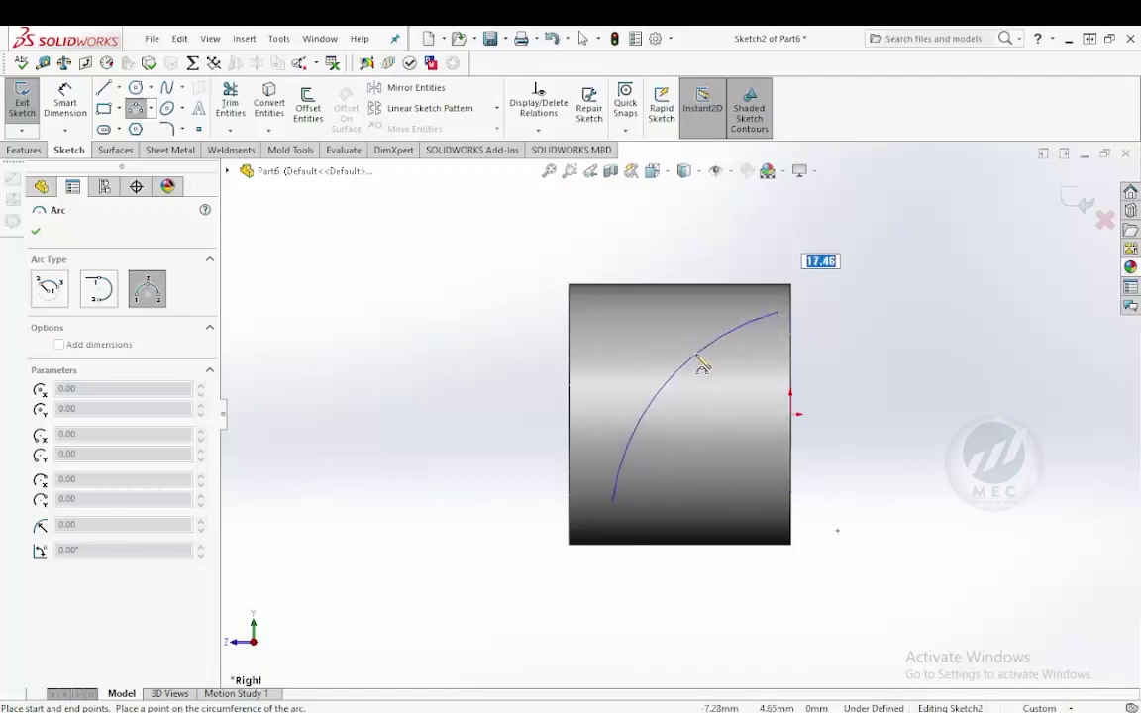
{"action": "left_click", "coordinate": [699, 365]}
{"action": "key", "text": "Escape"}
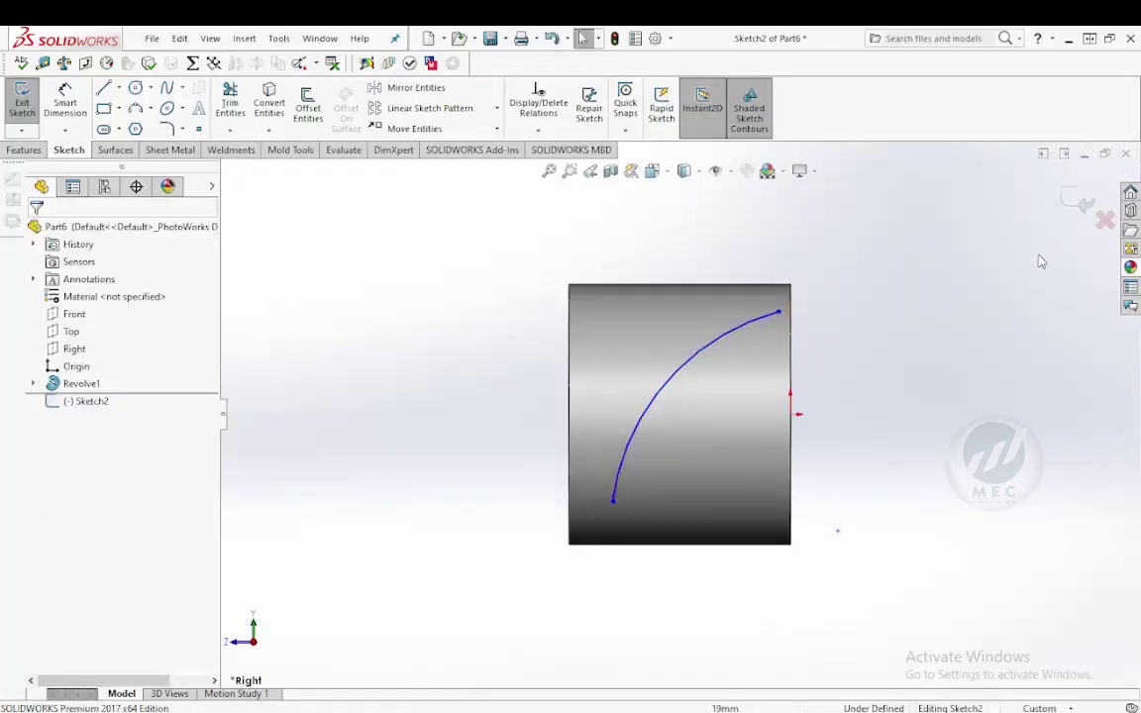
{"action": "left_click", "coordinate": [1087, 203]}
{"action": "scroll", "coordinate": [914, 344], "scroll_direction": "up", "scroll_amount": 2}
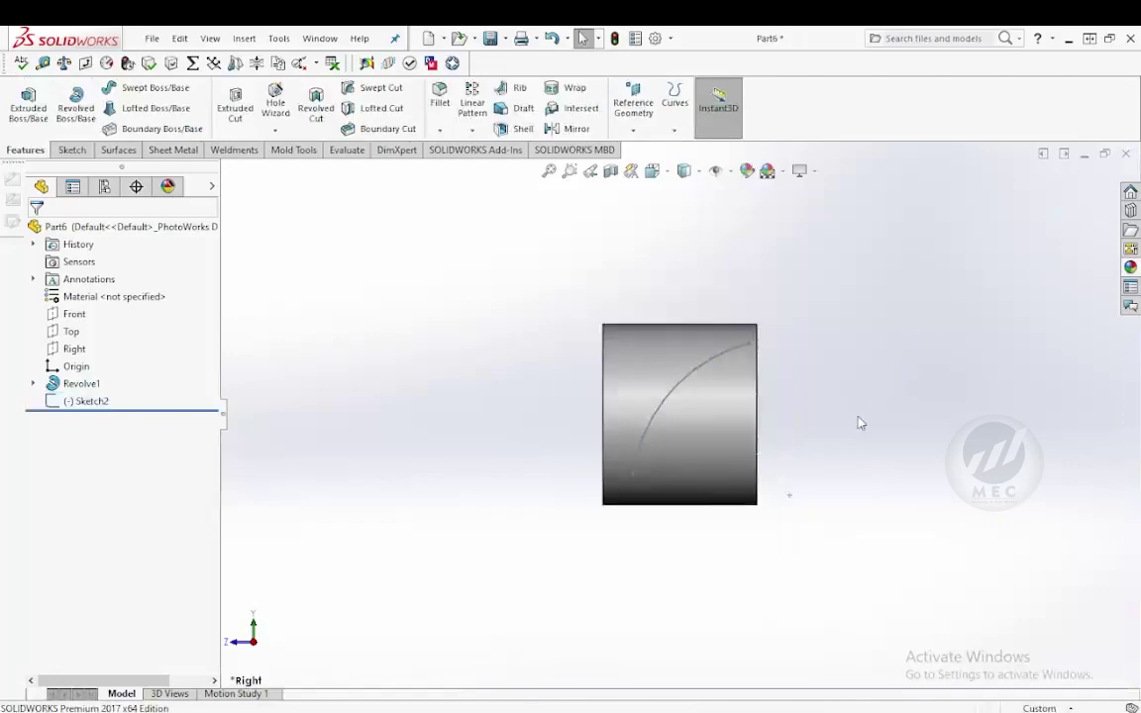
{"action": "middle_click_drag", "start_coordinate": [858, 423], "coordinate": [885, 462]}
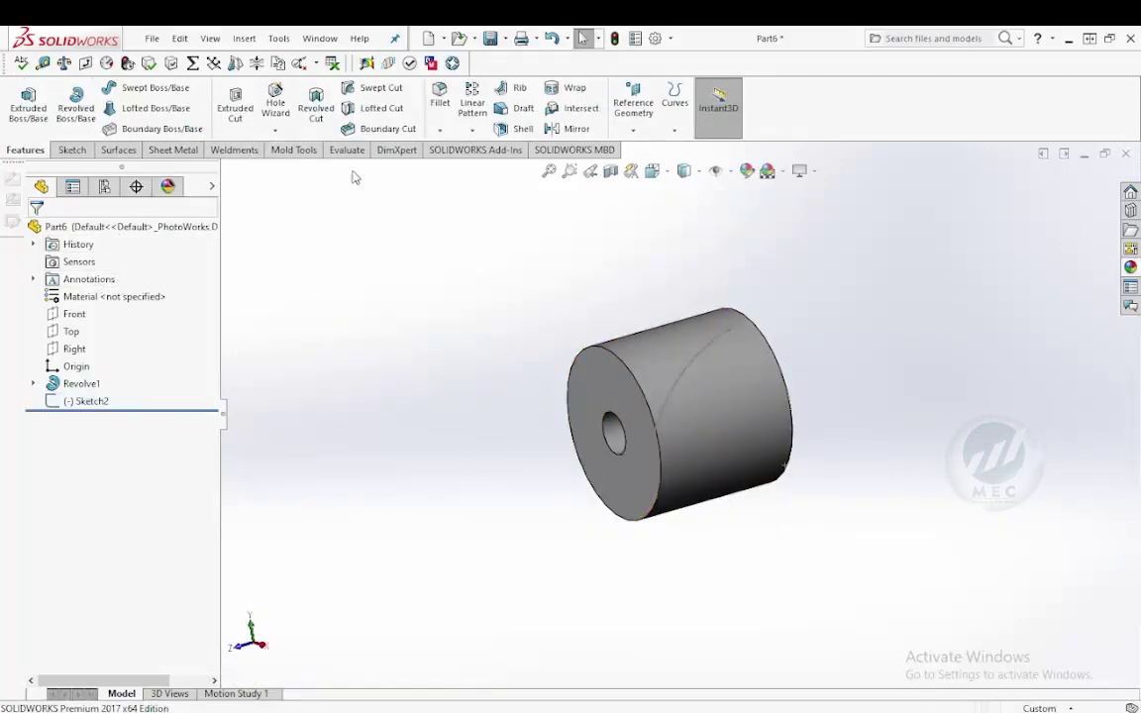
{"action": "left_click", "coordinate": [632, 132]}
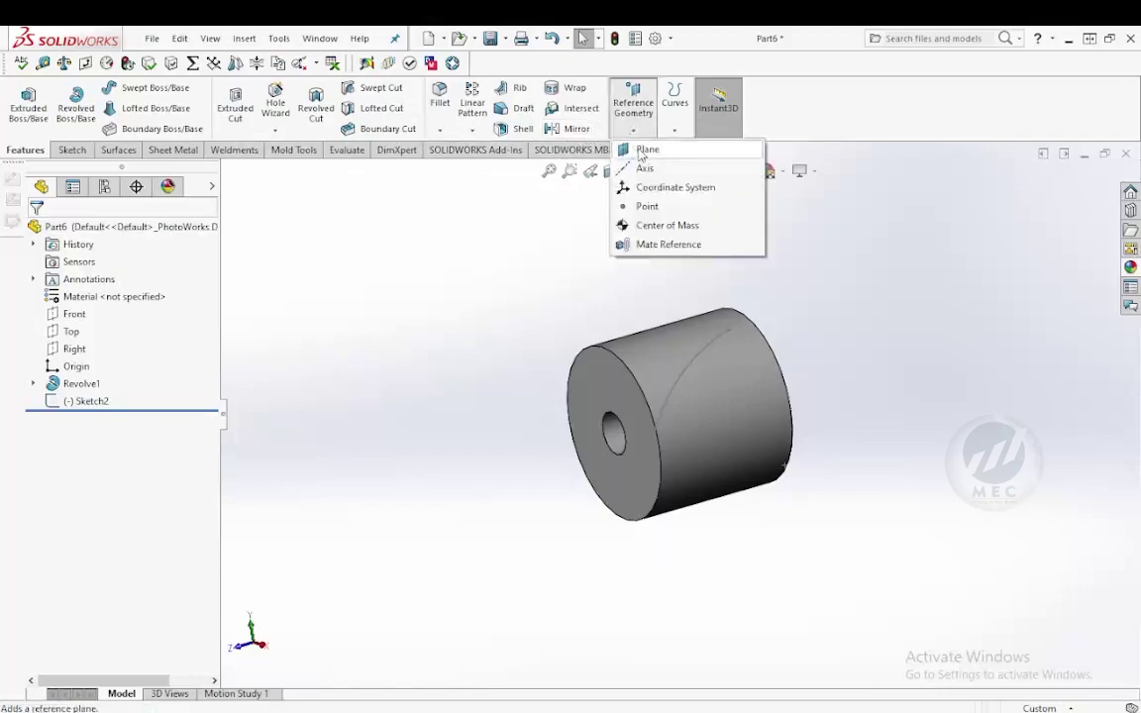
Create Plane1 parallel to the Right plane at a 110 mm offset.
{"action": "left_click", "coordinate": [645, 151]}
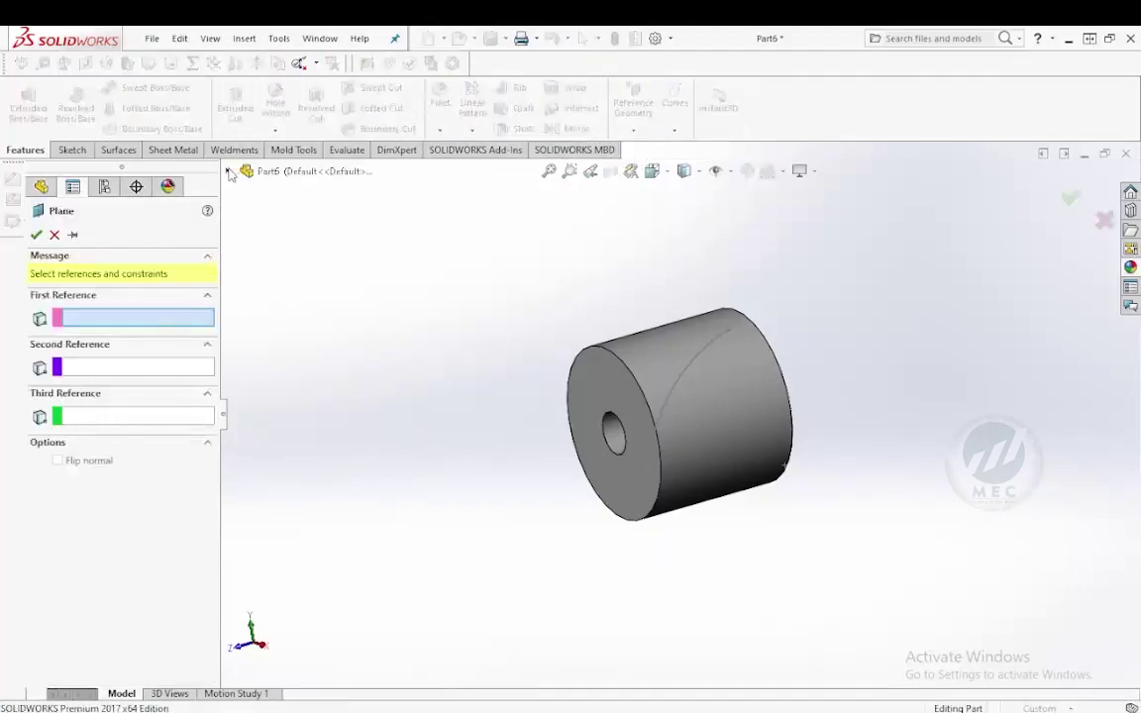
{"action": "left_click", "coordinate": [228, 171]}
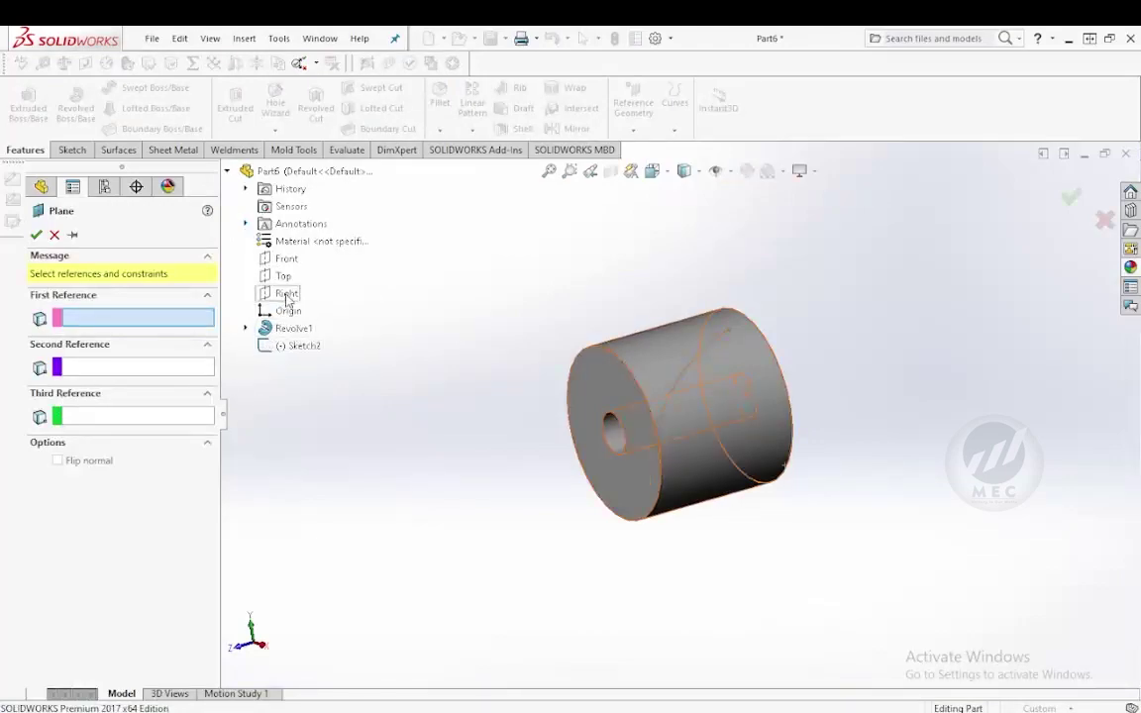
{"action": "left_click", "coordinate": [287, 295]}
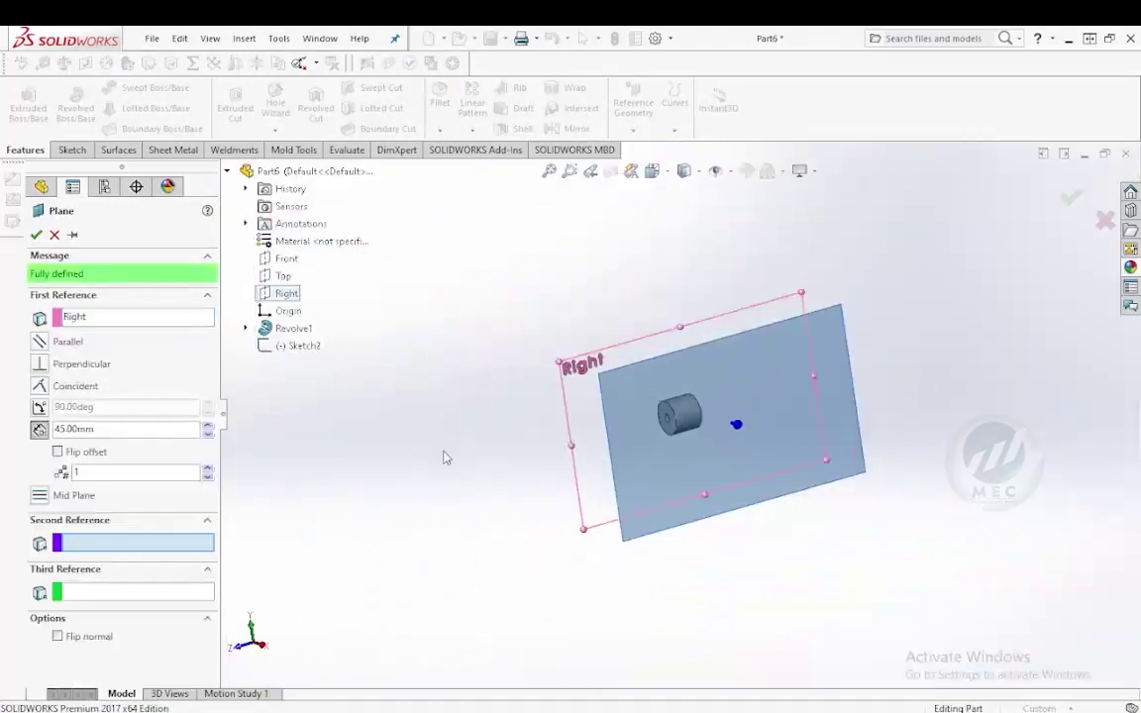
{"action": "middle_click_drag", "start_coordinate": [445, 457], "coordinate": [491, 453]}
{"action": "type", "text": "110"}
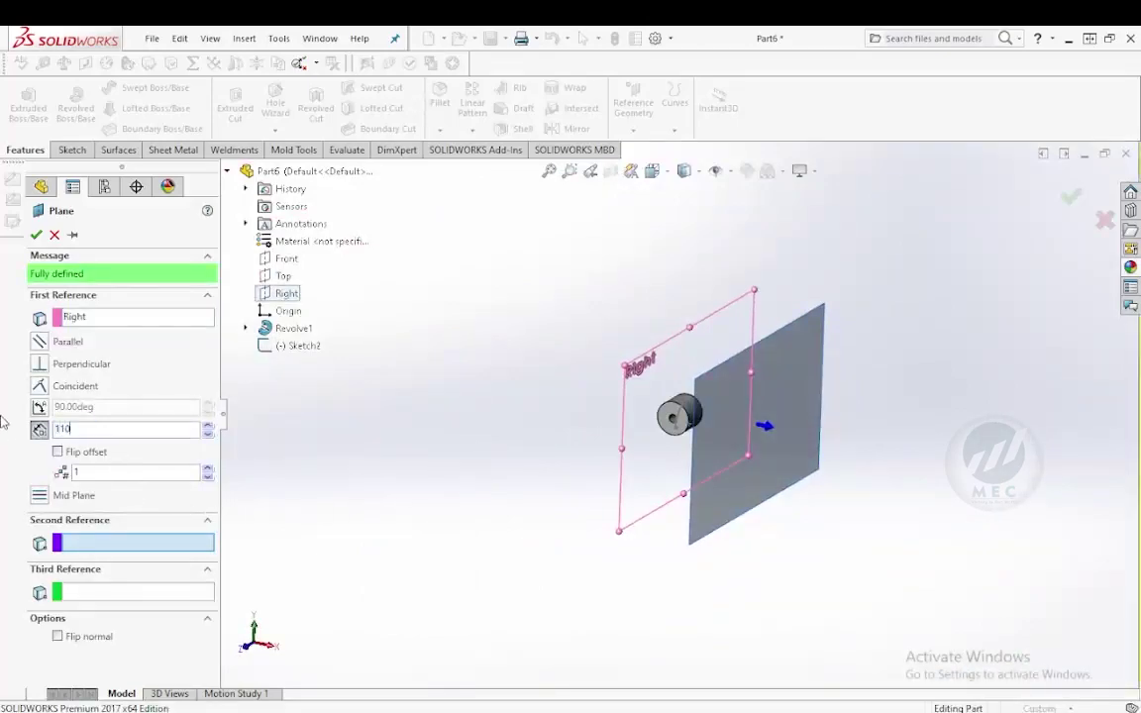
{"action": "key", "text": "Return"}
{"action": "left_click", "coordinate": [35, 235]}
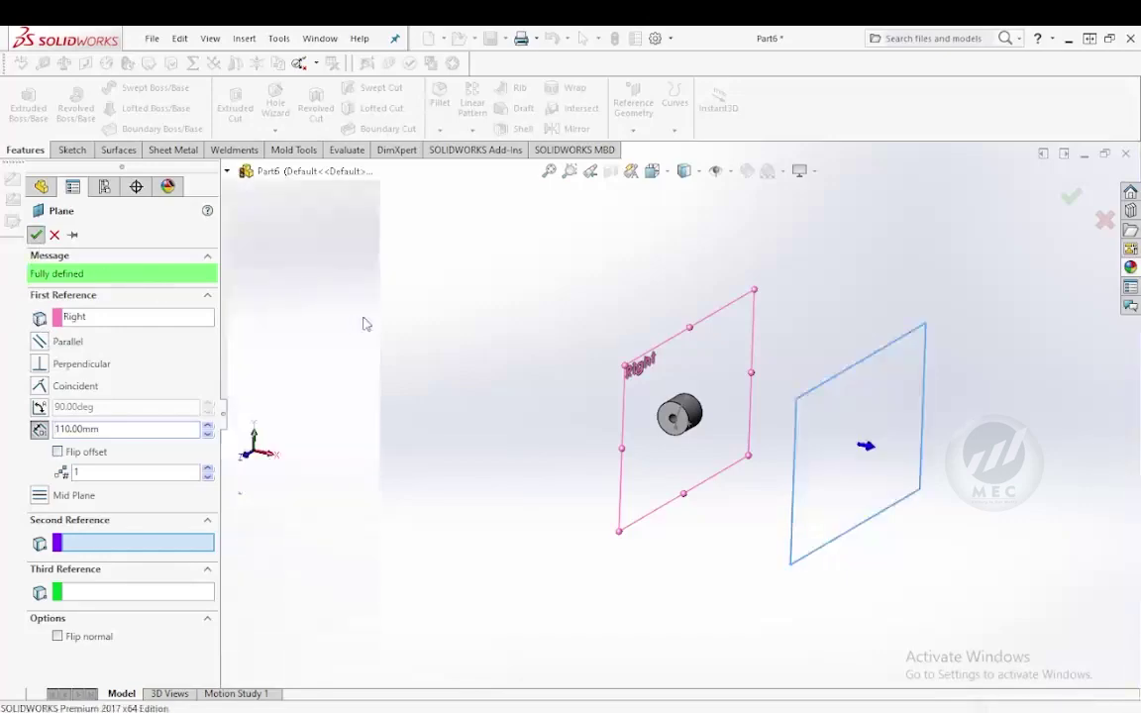
On Plane1, viewed normal, draw a three-point arc from below to above the hub and close Sketch3.
{"action": "left_click", "coordinate": [850, 423]}
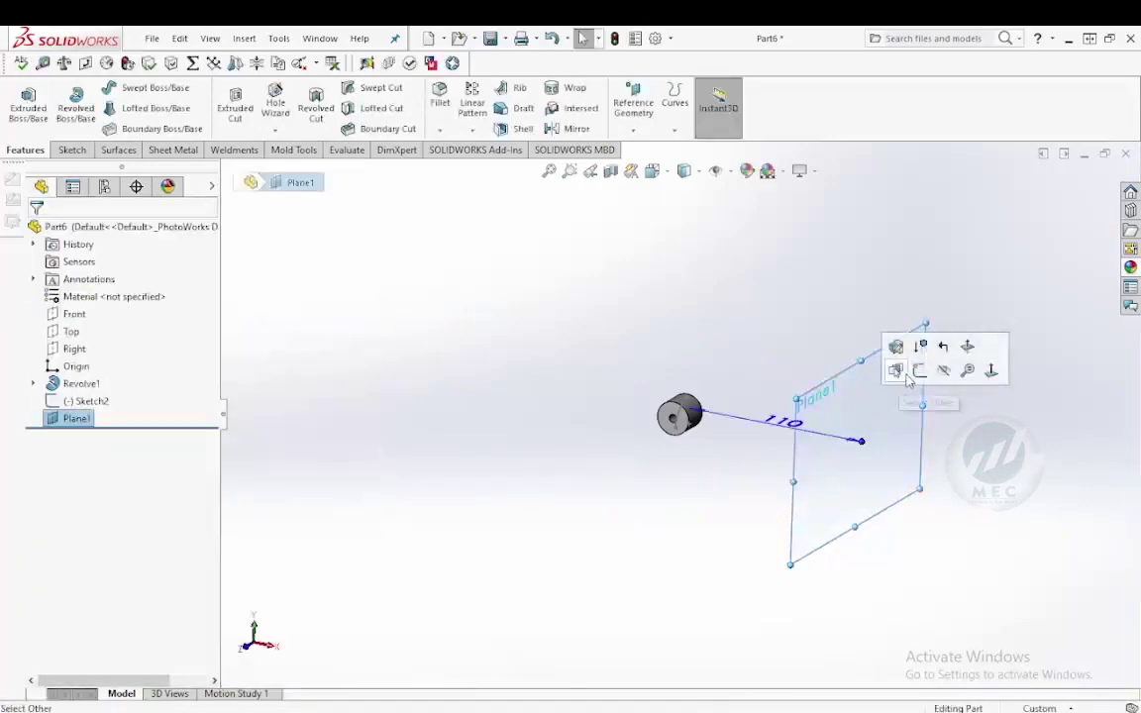
{"action": "left_click", "coordinate": [921, 372]}
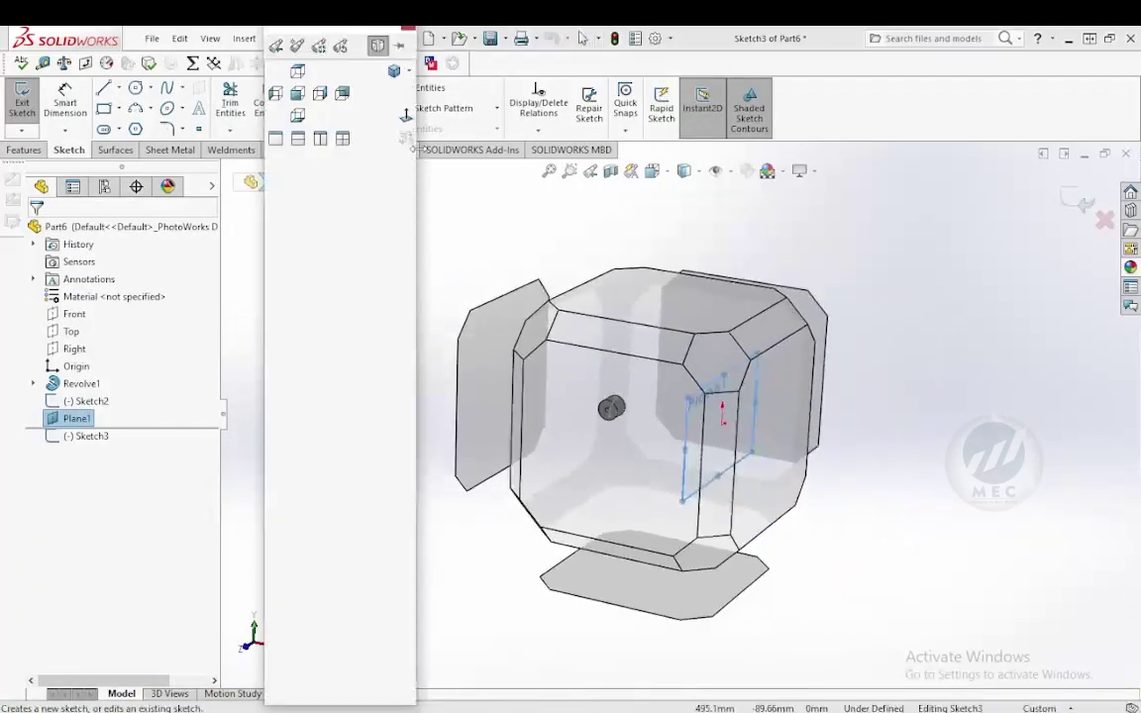
{"action": "left_click", "coordinate": [409, 119]}
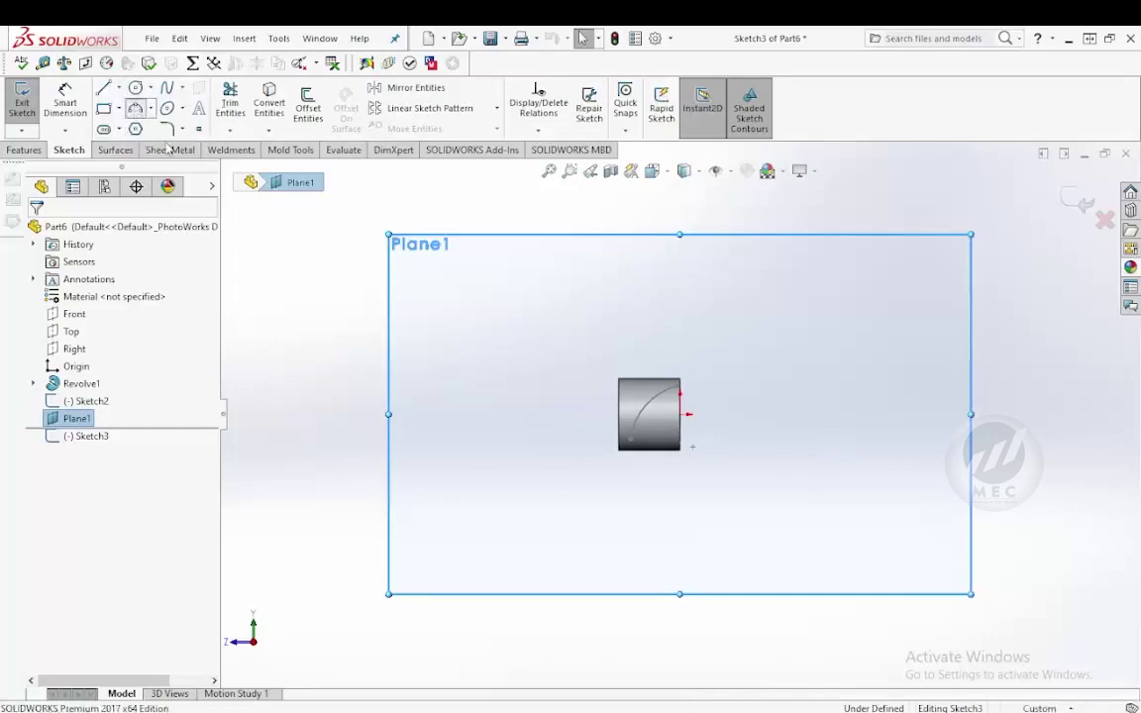
{"action": "left_click", "coordinate": [135, 108]}
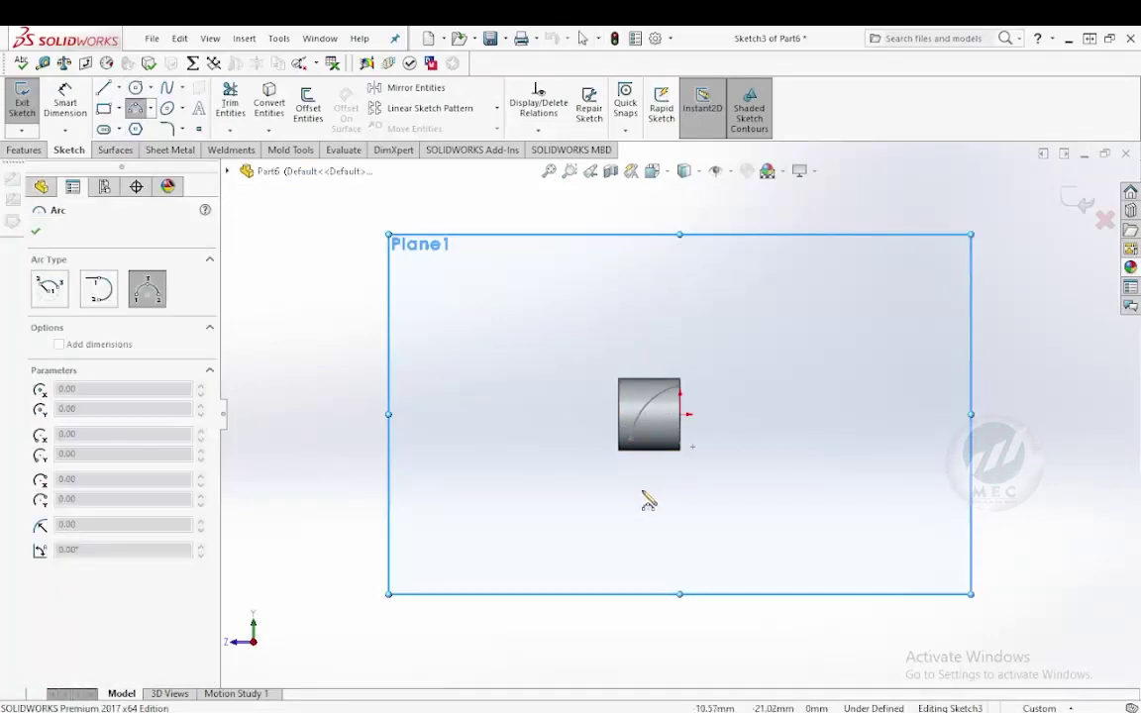
{"action": "left_click_drag", "start_coordinate": [643, 496], "coordinate": [657, 436]}
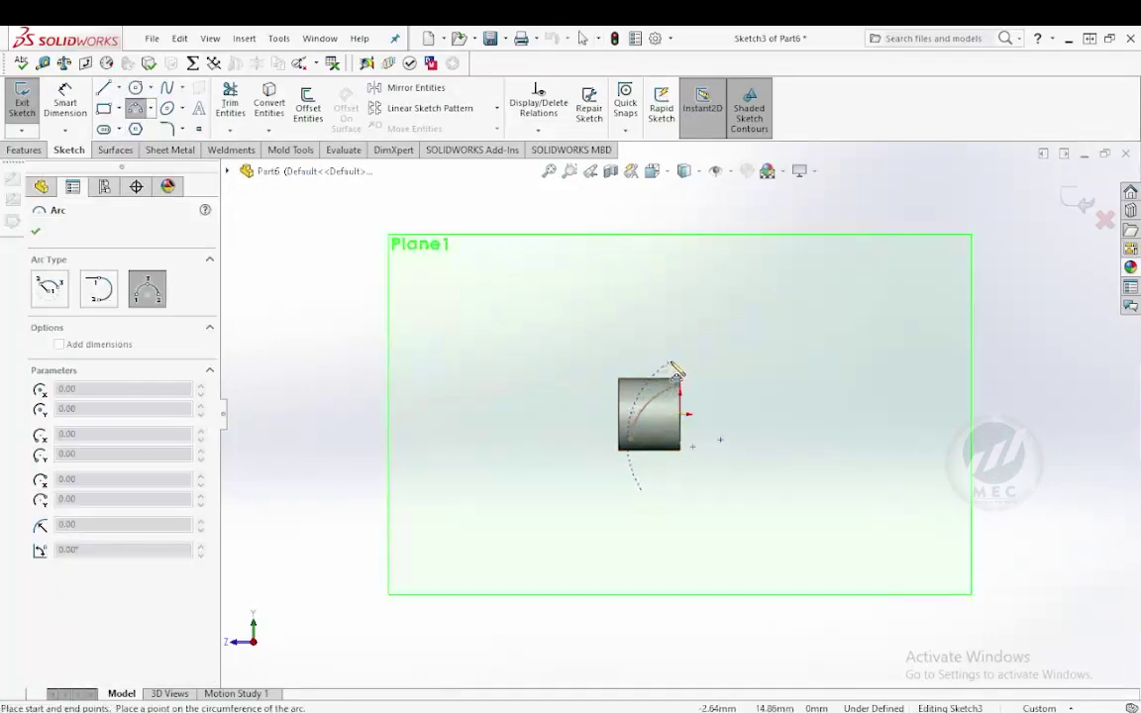
{"action": "left_click_drag", "start_coordinate": [674, 367], "coordinate": [670, 362]}
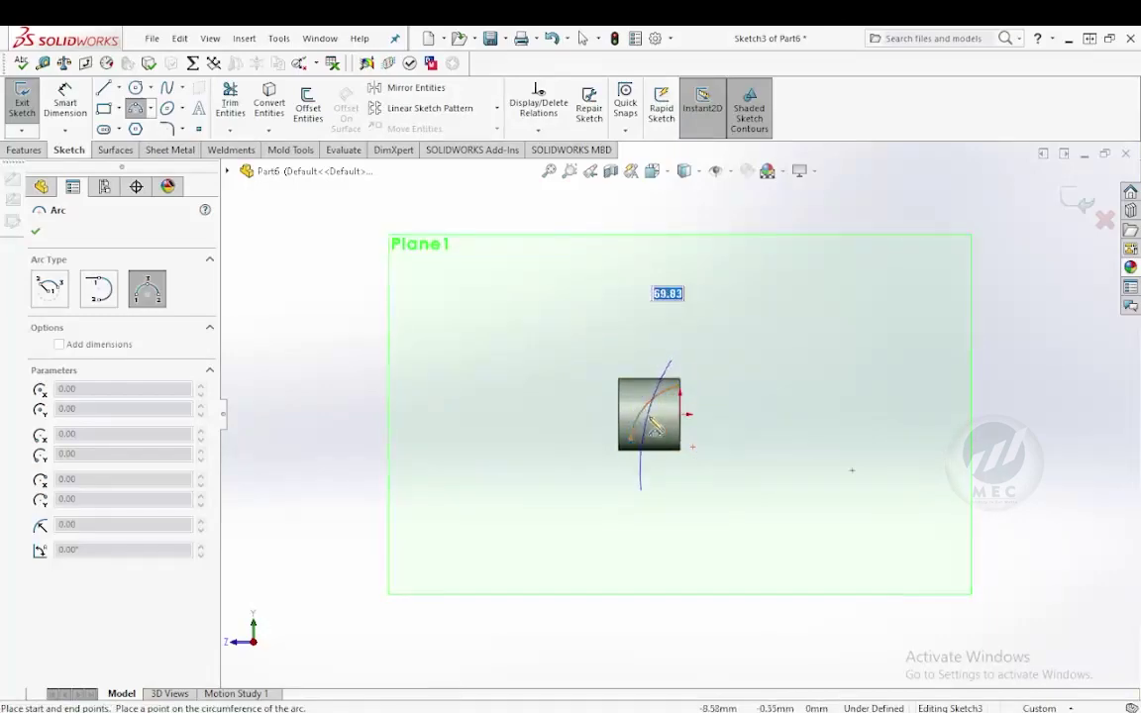
{"action": "left_click", "coordinate": [641, 424]}
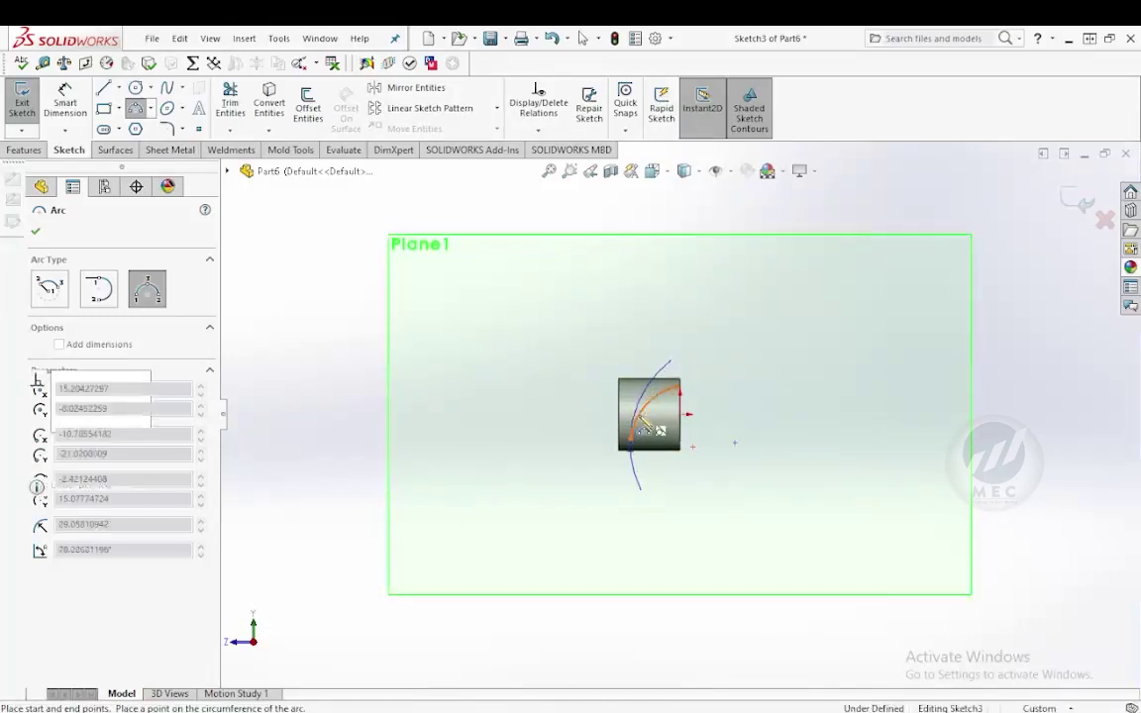
{"action": "key", "text": "Escape"}
{"action": "middle_click_drag", "start_coordinate": [748, 396], "coordinate": [772, 415]}
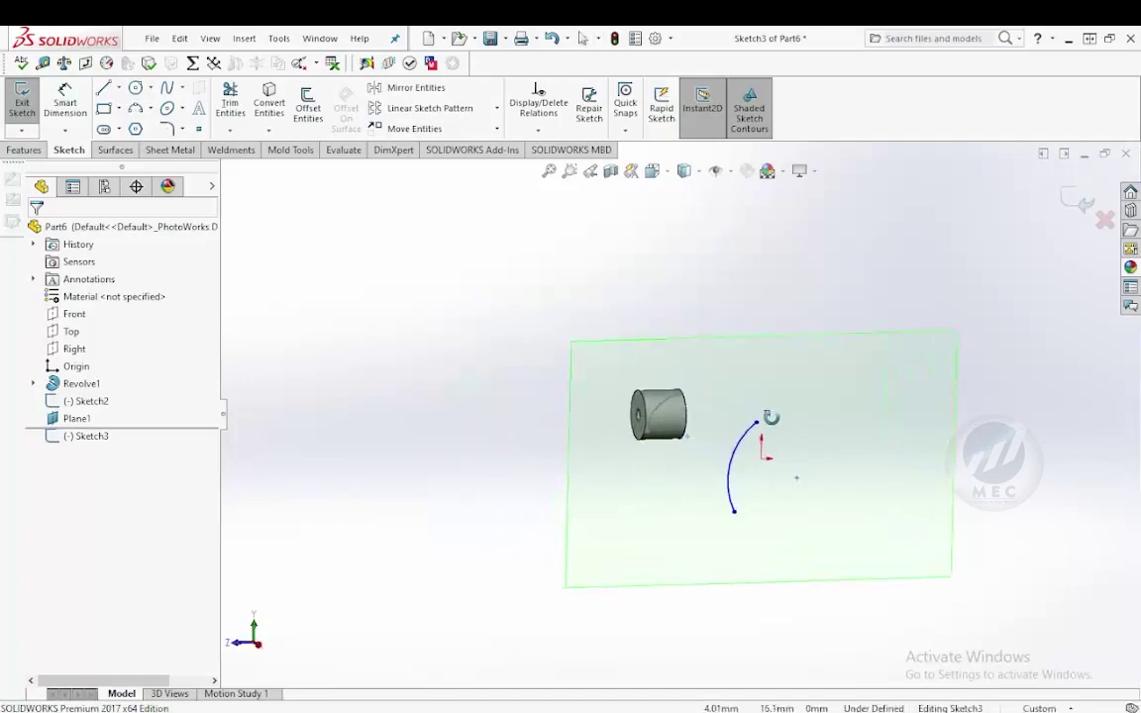
{"action": "left_click", "coordinate": [1083, 203]}
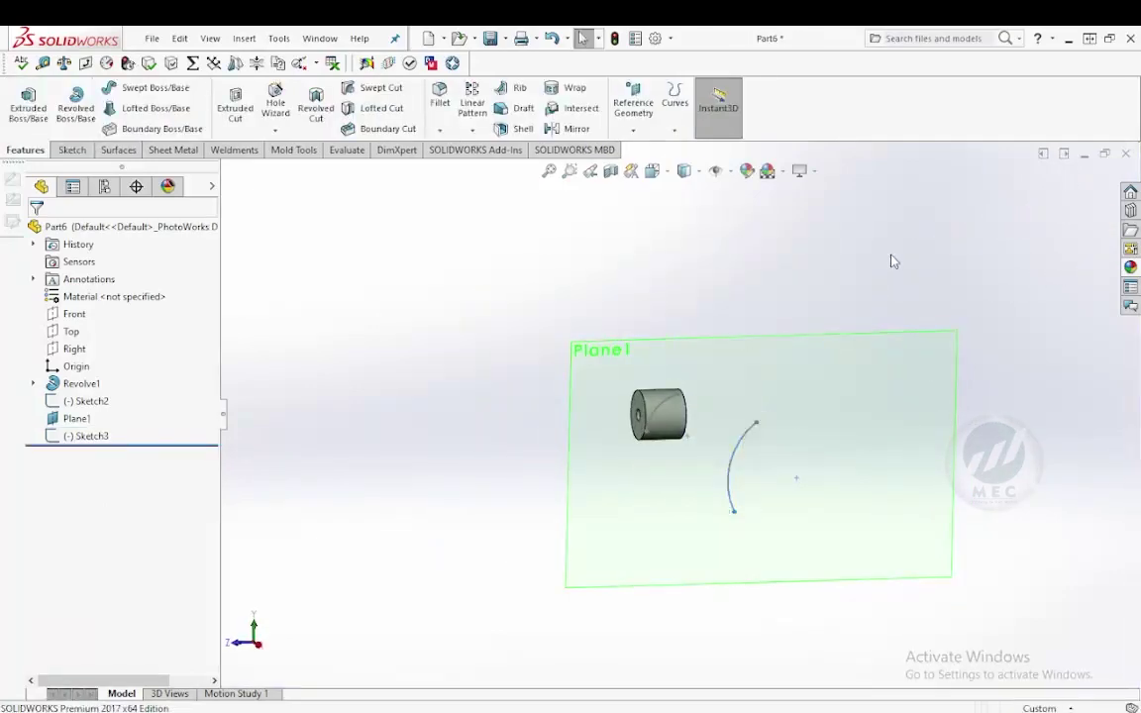
Loft a surface between the Sketch3 and Sketch2 arcs, creating Surface-Loft1.
{"action": "middle_click_drag", "start_coordinate": [852, 318], "coordinate": [879, 324]}
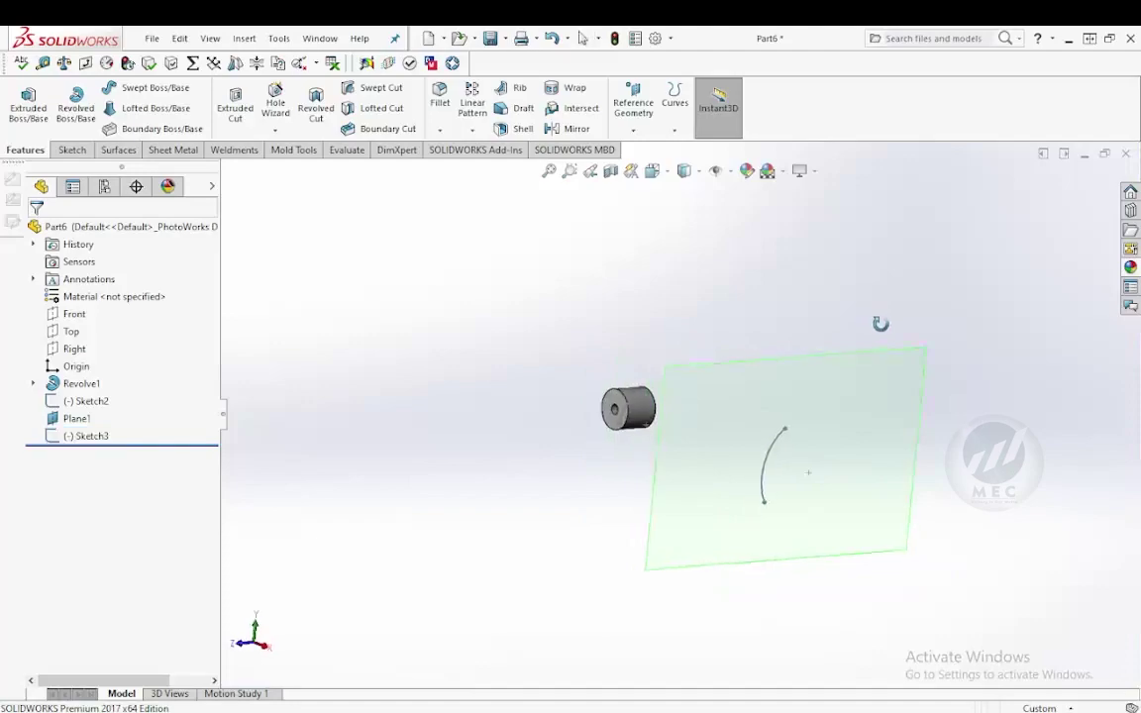
{"action": "left_click", "coordinate": [140, 155]}
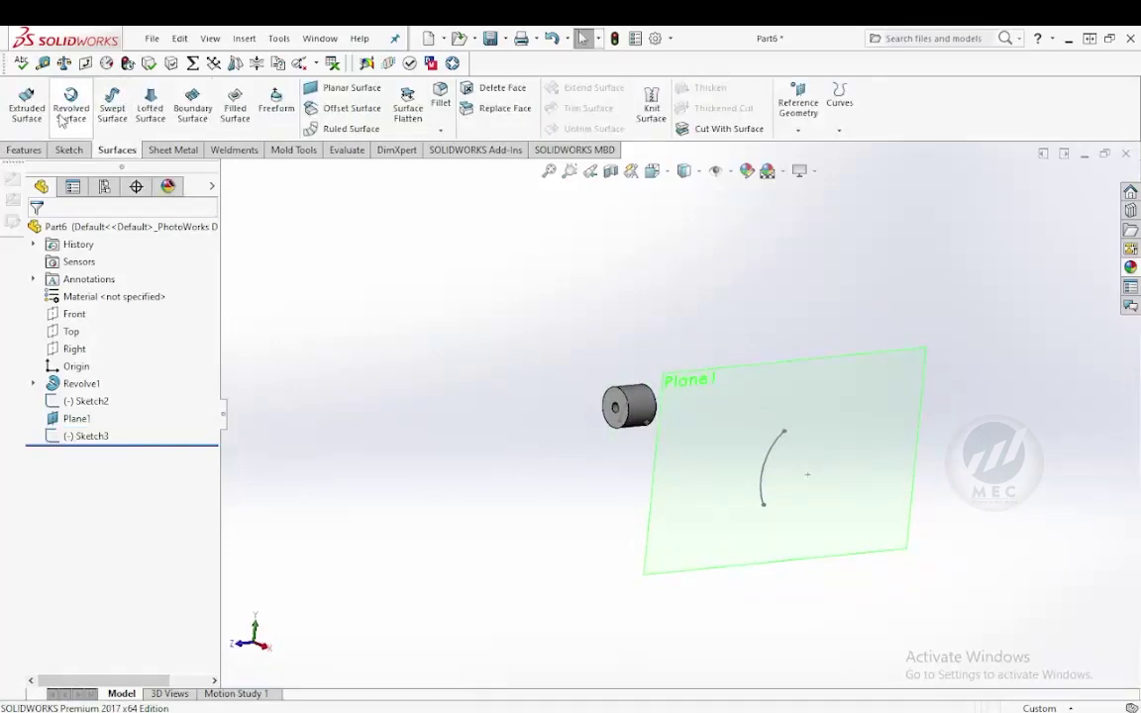
{"action": "left_click", "coordinate": [138, 107]}
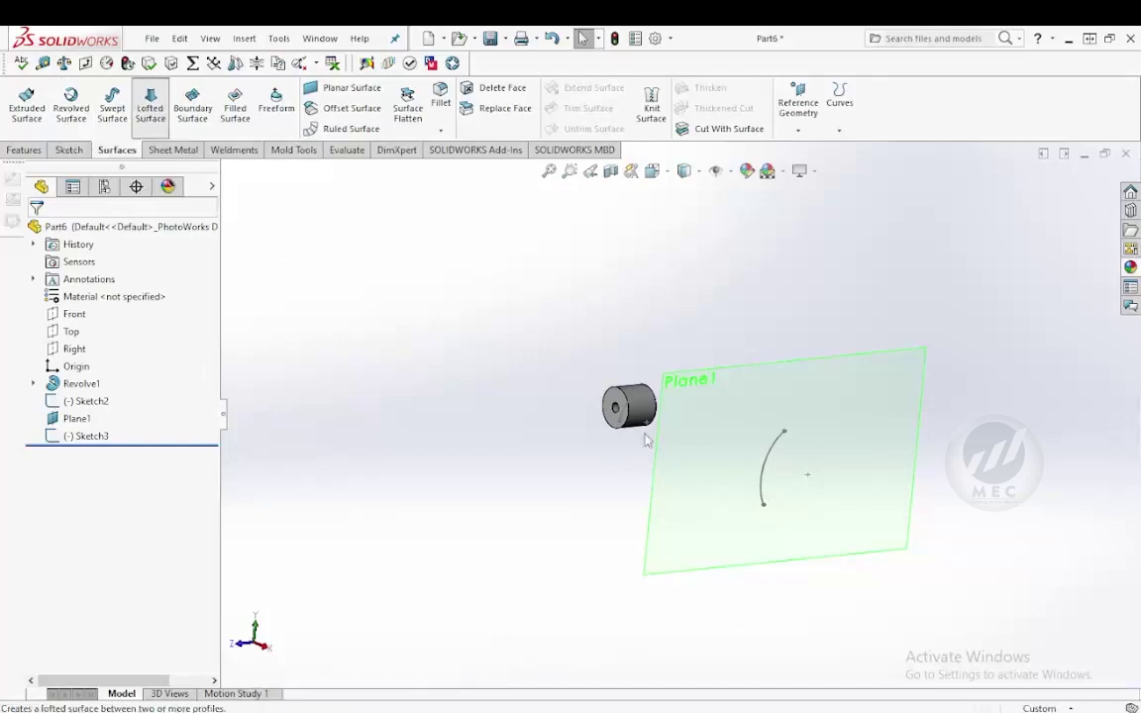
{"action": "left_click", "coordinate": [765, 483]}
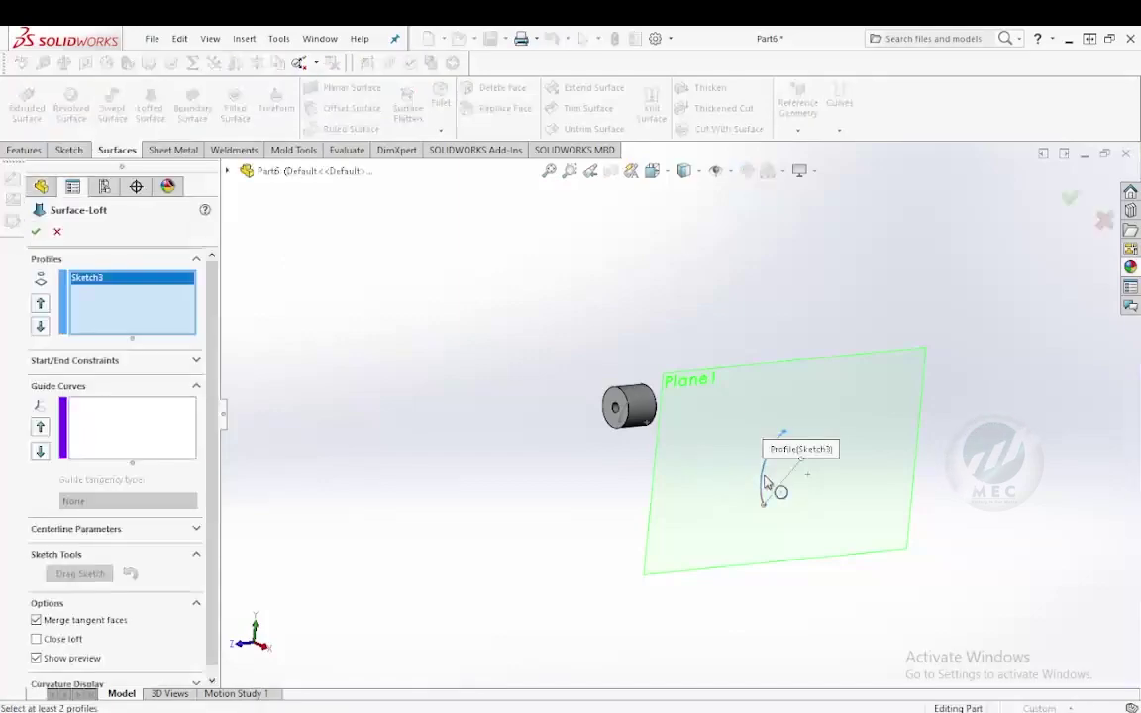
{"action": "left_click", "coordinate": [626, 416]}
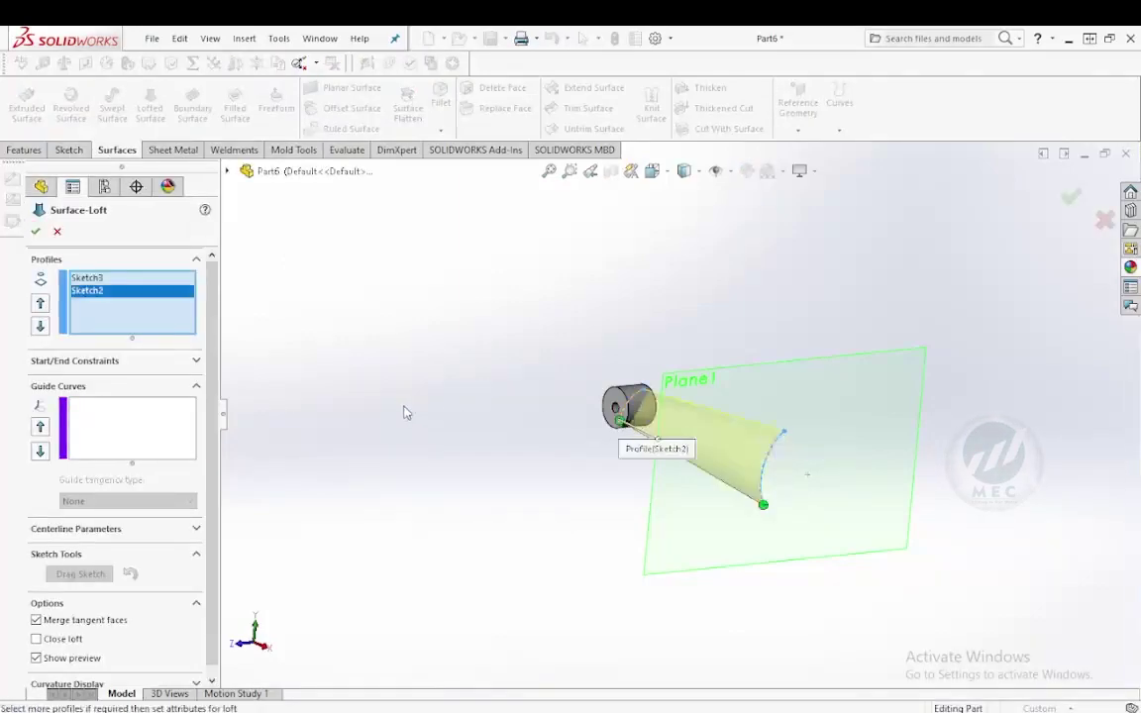
{"action": "left_click", "coordinate": [35, 230]}
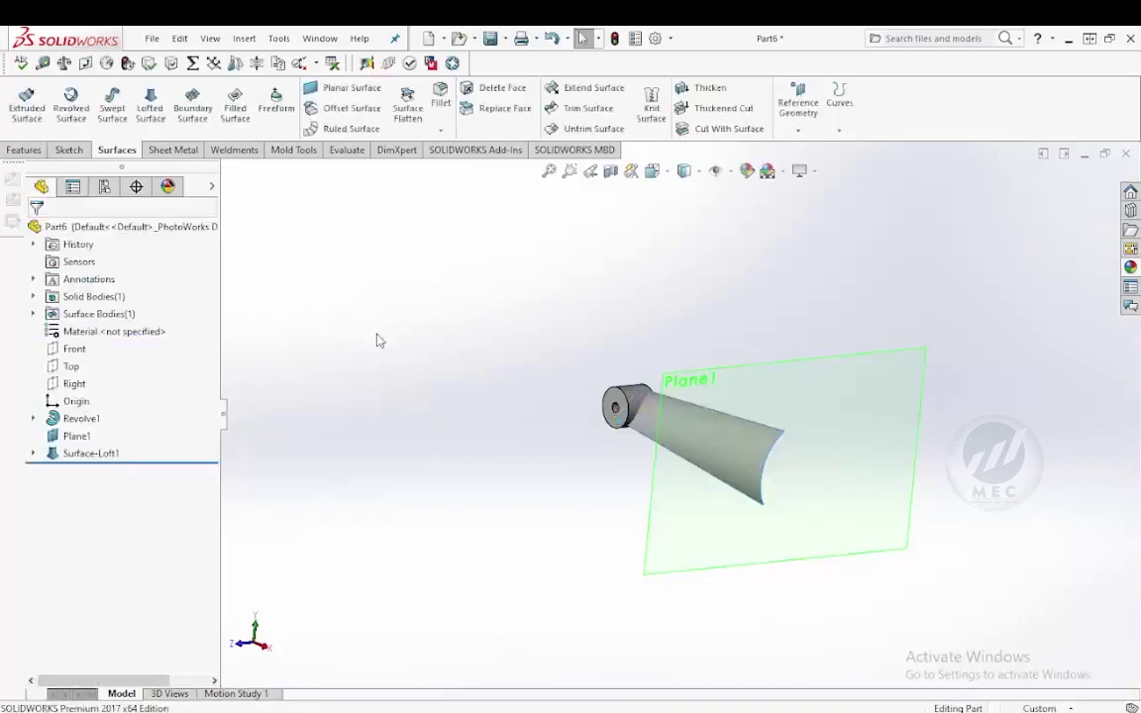
{"action": "middle_click_drag", "start_coordinate": [408, 369], "coordinate": [469, 383]}
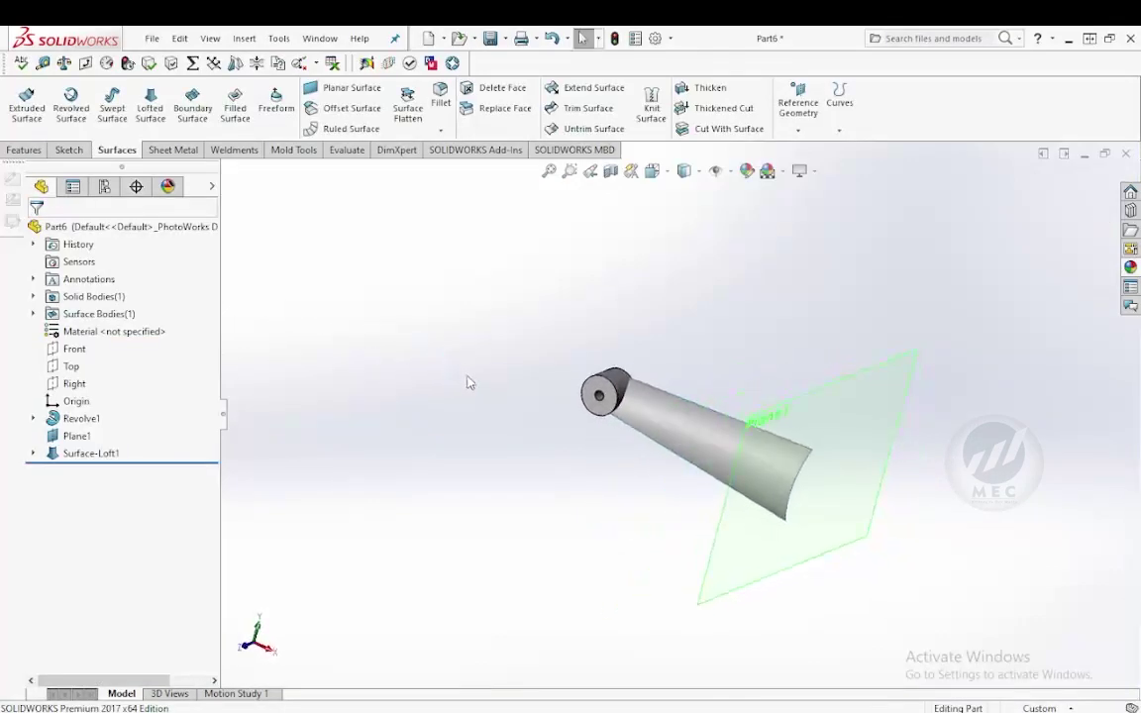
{"action": "scroll", "coordinate": [738, 416], "scroll_direction": "down", "scroll_amount": 2}
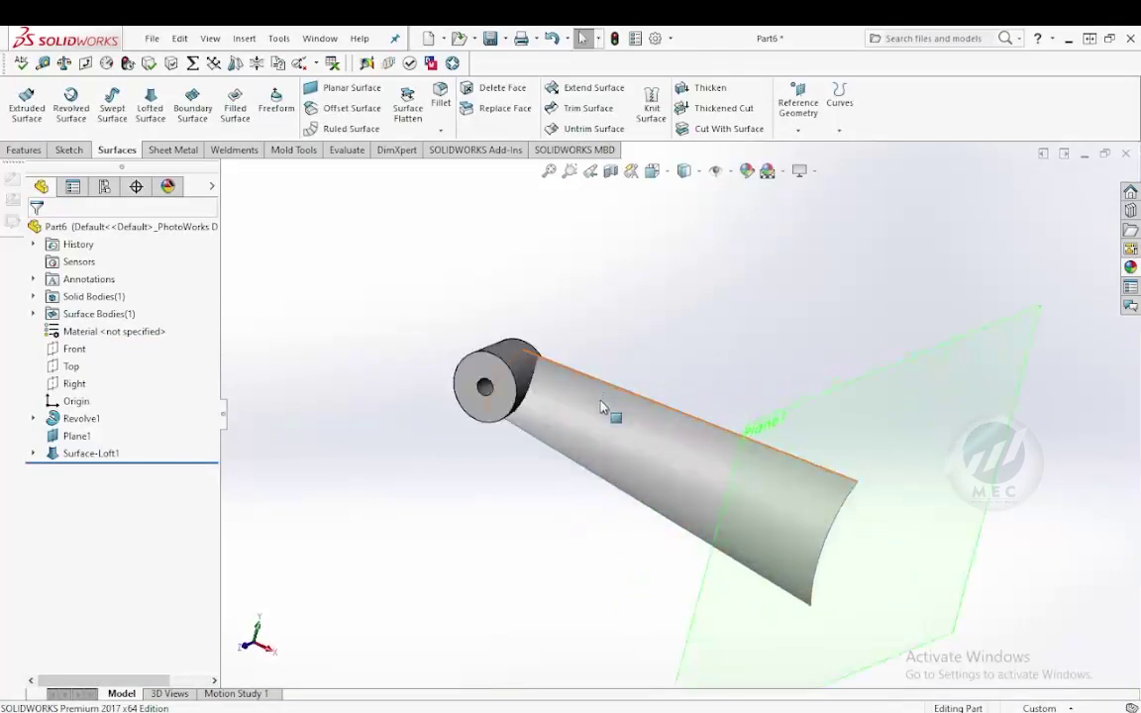
Select the lofted surface and start Insert > Boss/Base > Thicken.
{"action": "left_click", "coordinate": [245, 38]}
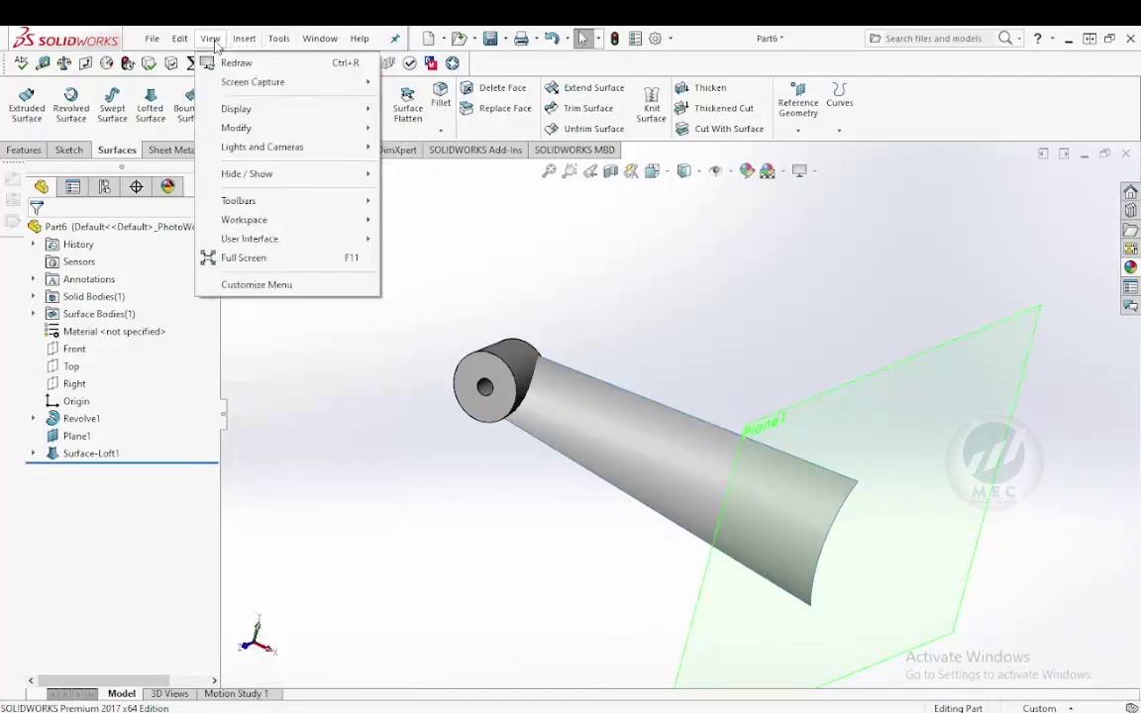
{"action": "left_click", "coordinate": [548, 442]}
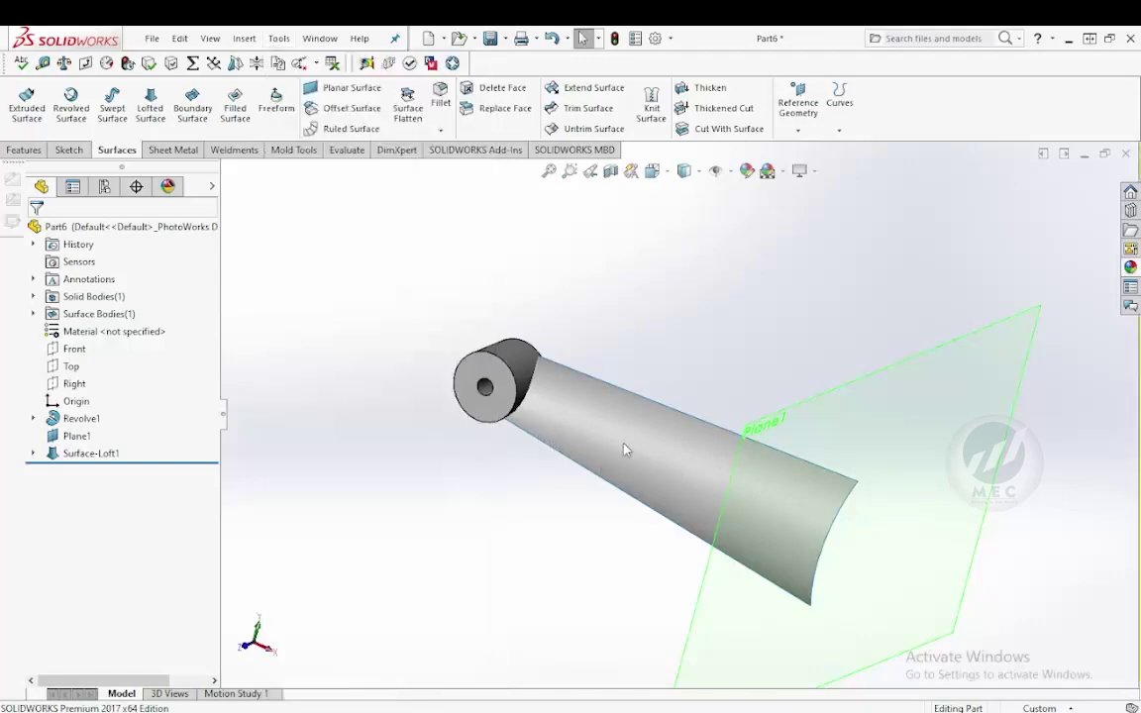
{"action": "left_click", "coordinate": [624, 451]}
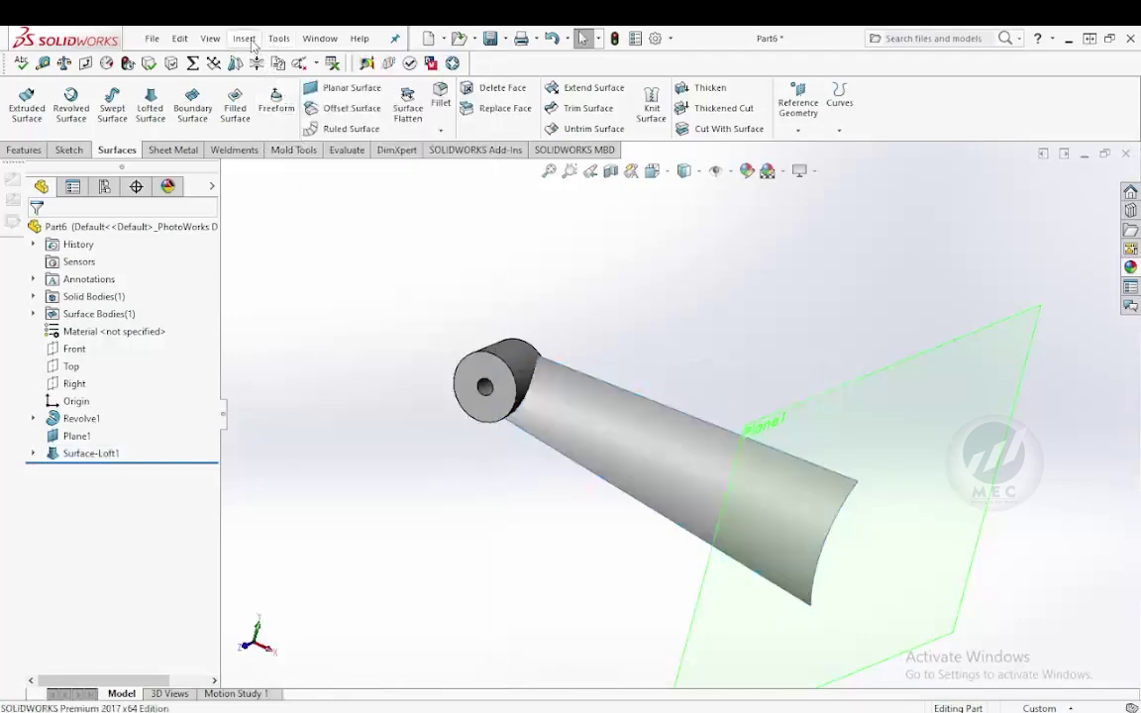
{"action": "left_click", "coordinate": [244, 38]}
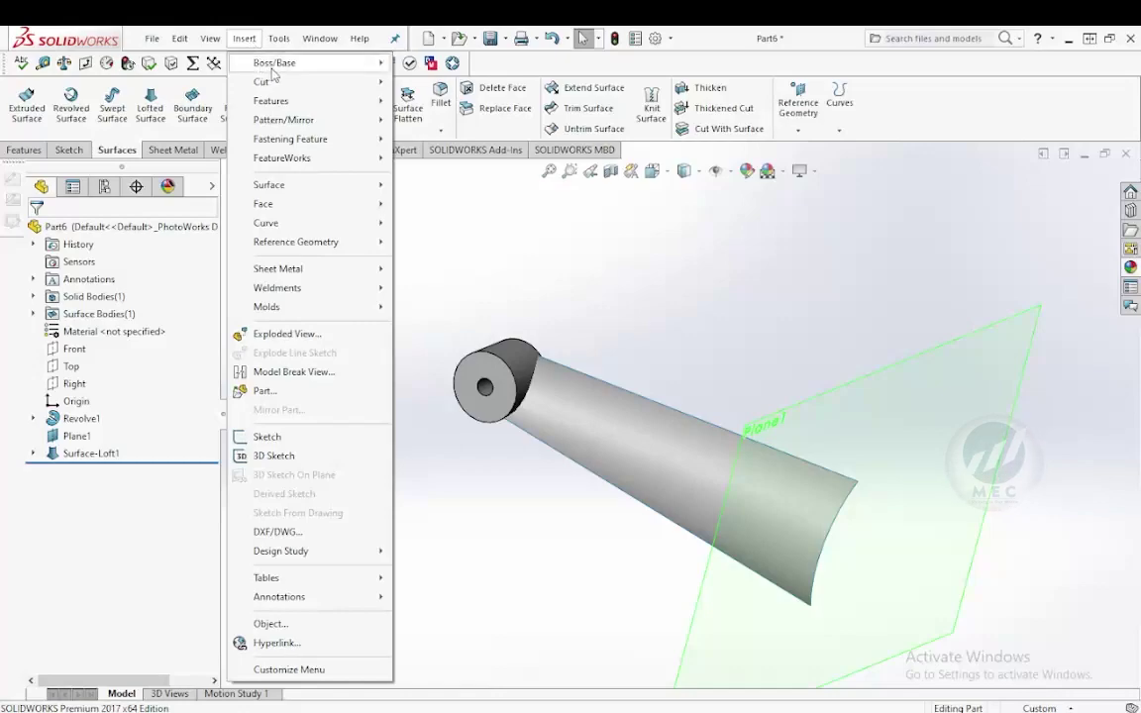
{"action": "mouse_move", "coordinate": [275, 63]}
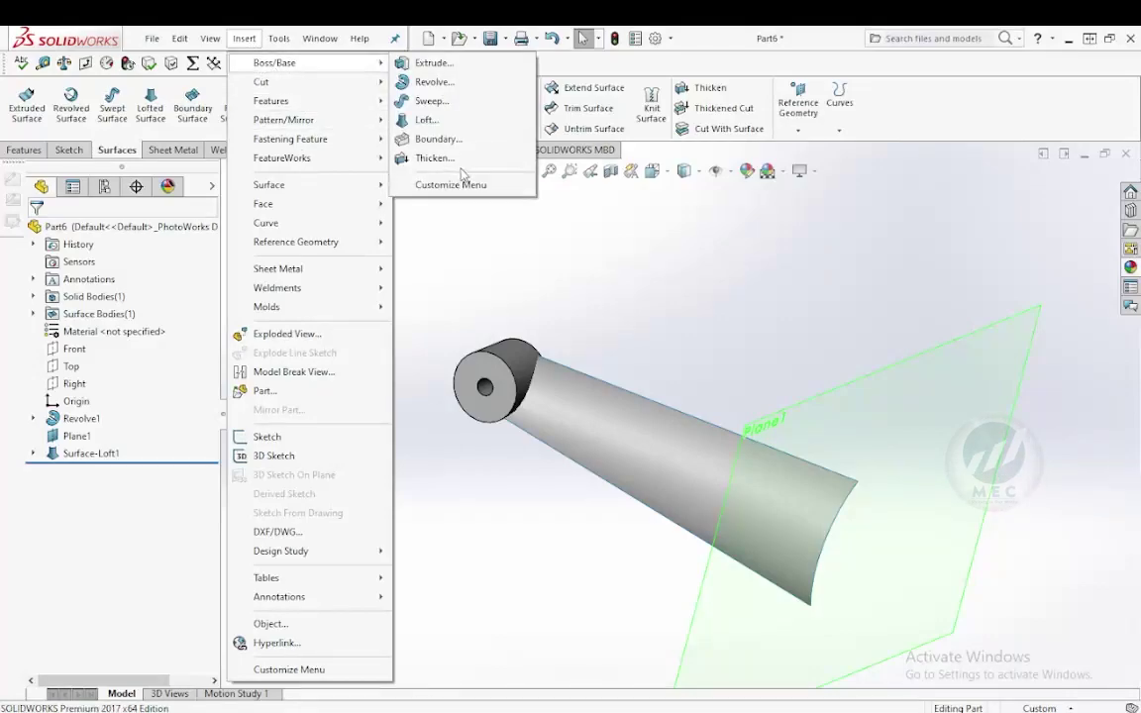
{"action": "left_click", "coordinate": [459, 161]}
Thicken Surface-Loft1 by 2 mm into a solid blade merged with the hub.
{"action": "left_click", "coordinate": [607, 428]}
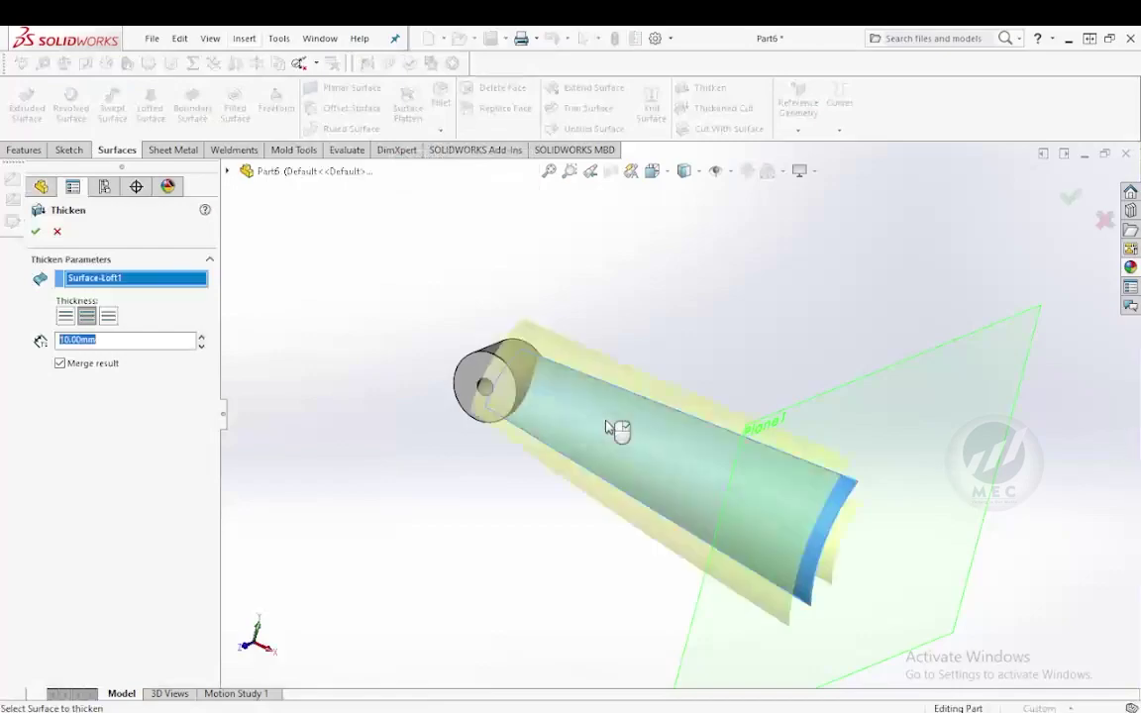
{"action": "middle_click_drag", "start_coordinate": [578, 448], "coordinate": [515, 410]}
{"action": "type", "text": "2"}
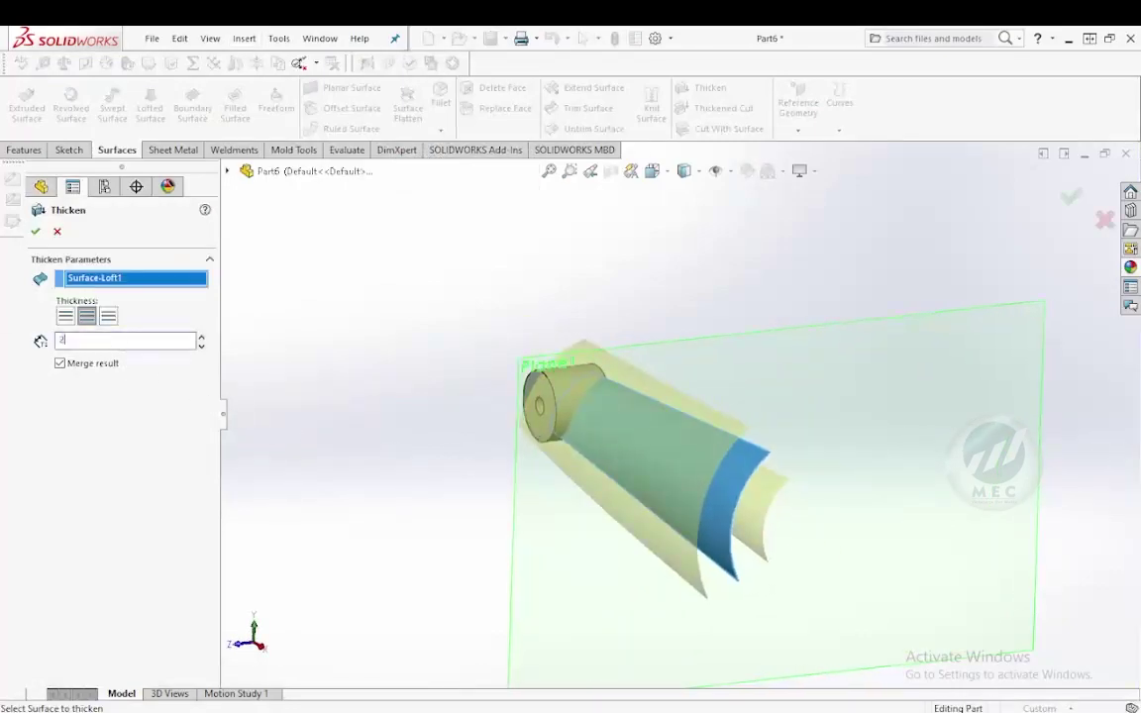
{"action": "key", "text": "Return"}
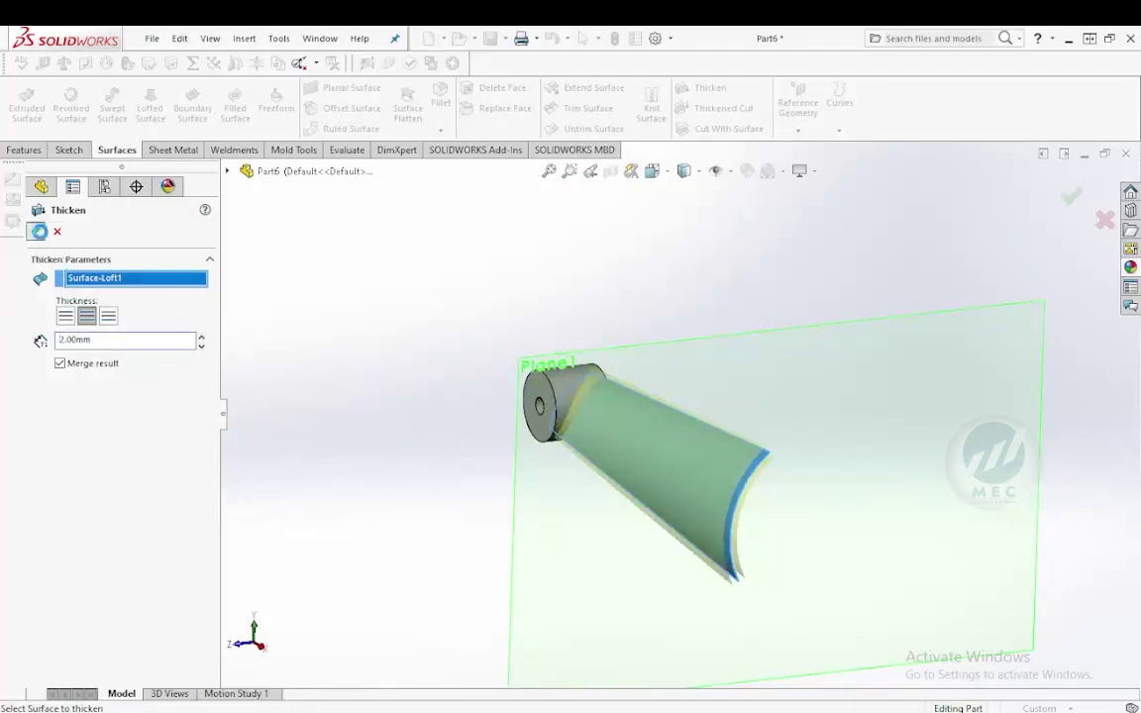
{"action": "left_click", "coordinate": [39, 230]}
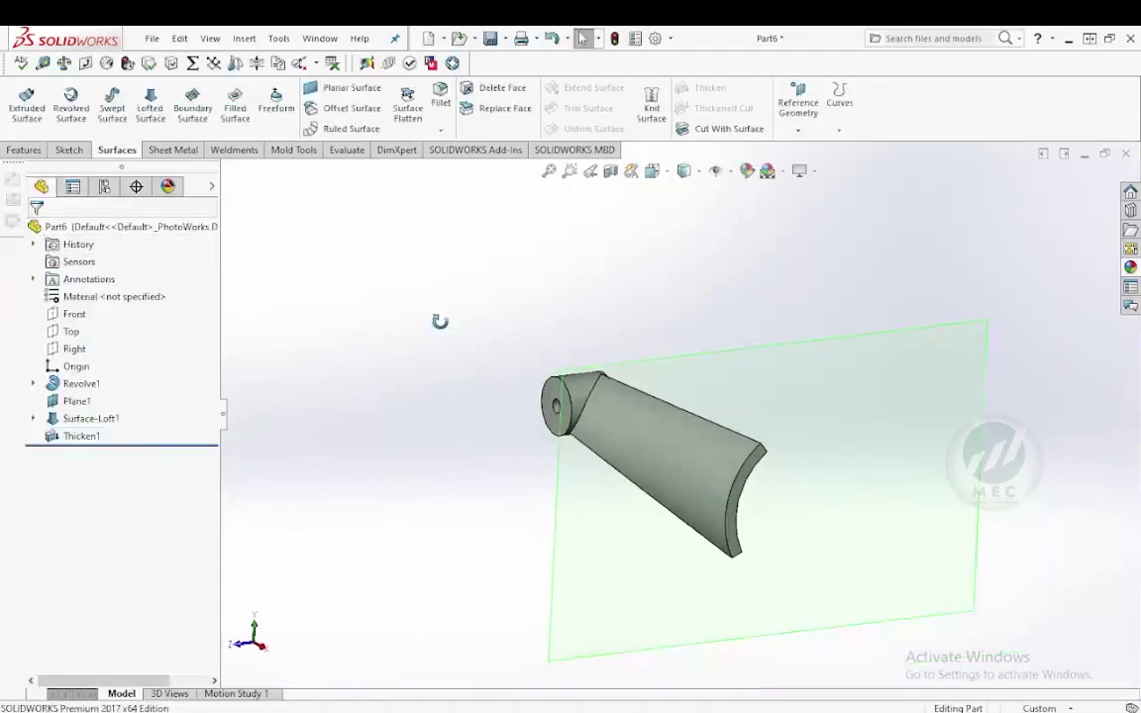
{"action": "middle_click_drag", "start_coordinate": [440, 322], "coordinate": [889, 448]}
{"action": "left_click", "coordinate": [892, 446]}
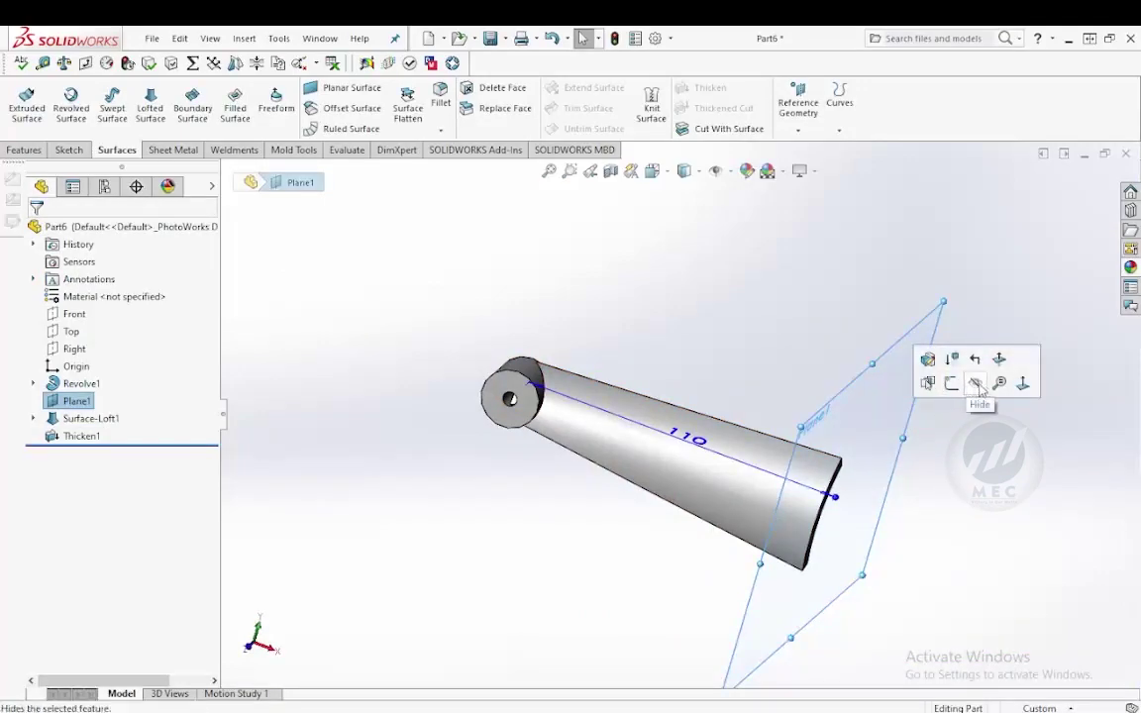
Hide Plane1, then try a chamfer on the blade tip edge and cancel it.
{"action": "left_click", "coordinate": [977, 385]}
{"action": "left_click", "coordinate": [438, 131]}
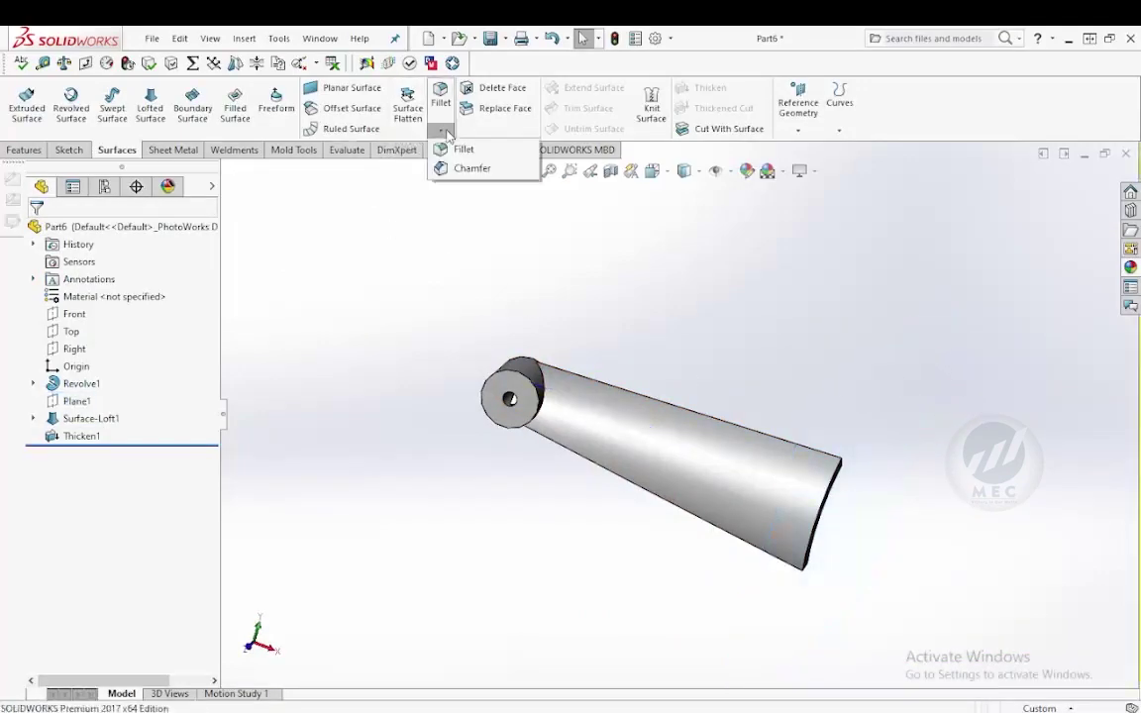
{"action": "middle_click_drag", "start_coordinate": [895, 471], "coordinate": [624, 424]}
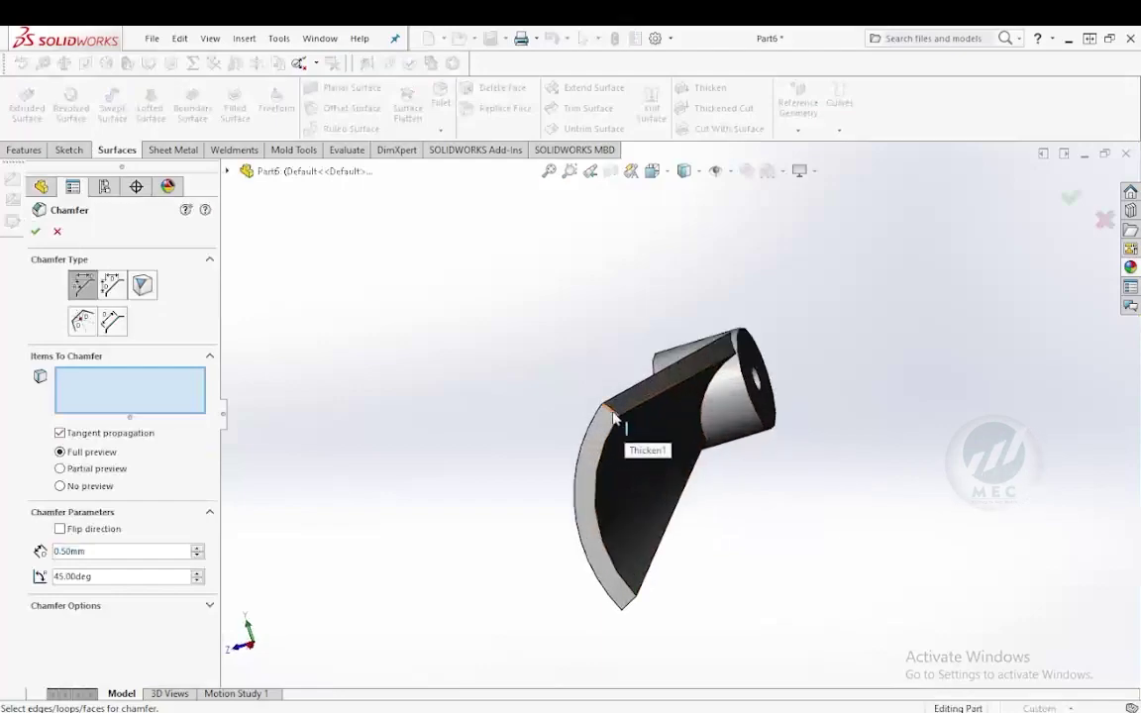
{"action": "left_click", "coordinate": [613, 414]}
{"action": "left_click_drag", "start_coordinate": [116, 554], "coordinate": [57, 551]}
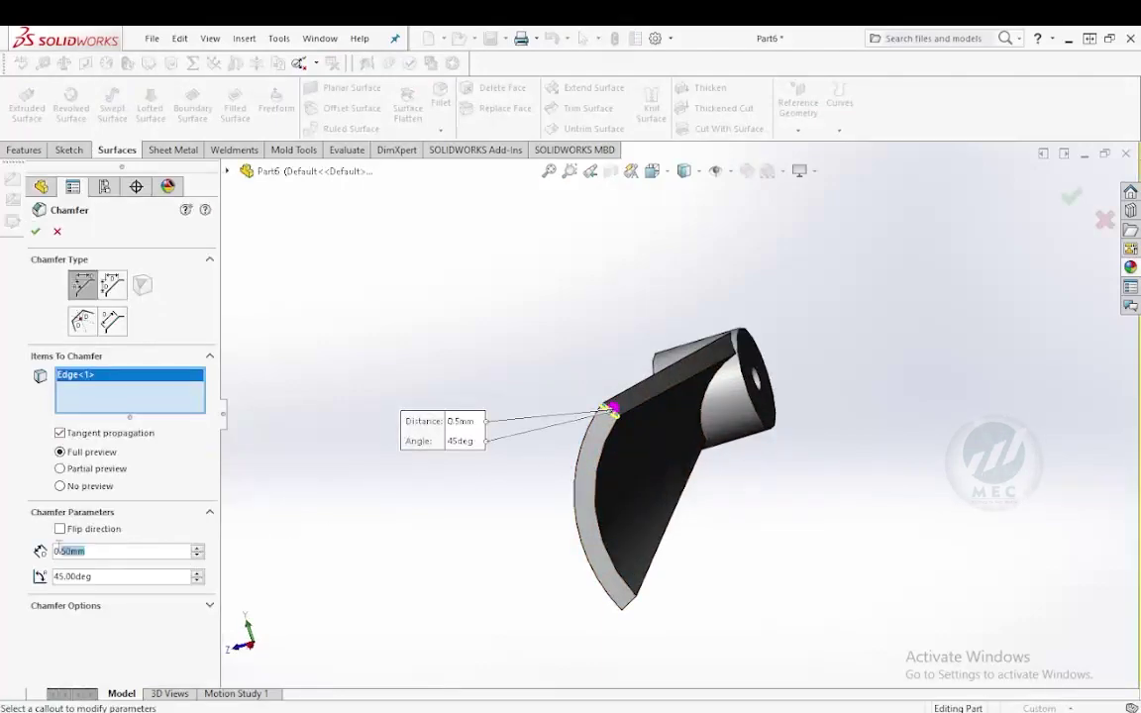
{"action": "key", "text": "Escape"}
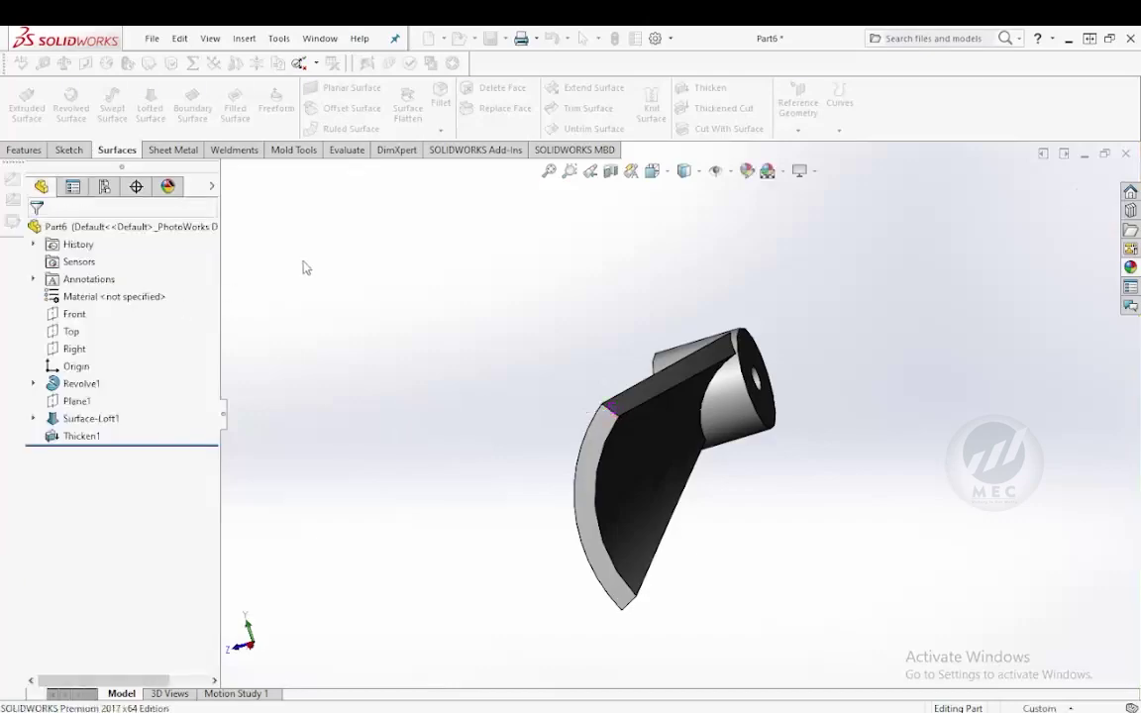
Round one blade tip edge with a 10 mm constant-radius fillet.
{"action": "left_click", "coordinate": [442, 132]}
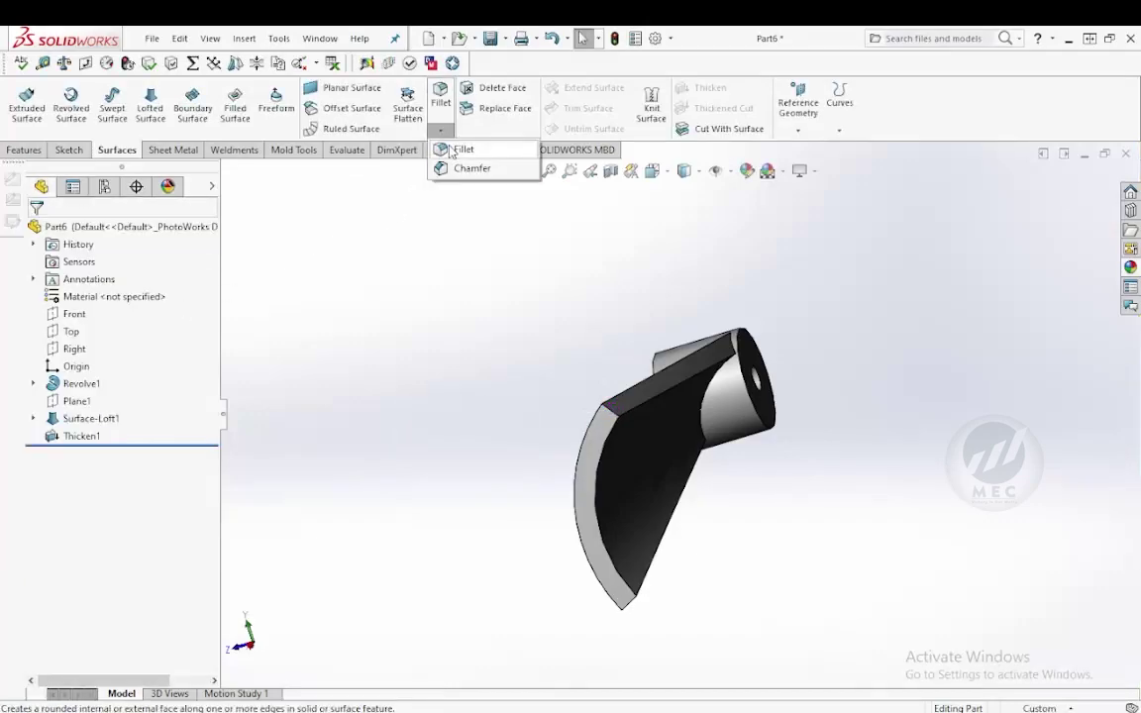
{"action": "left_click", "coordinate": [461, 148]}
{"action": "scroll", "coordinate": [635, 426], "scroll_direction": "down", "scroll_amount": 2}
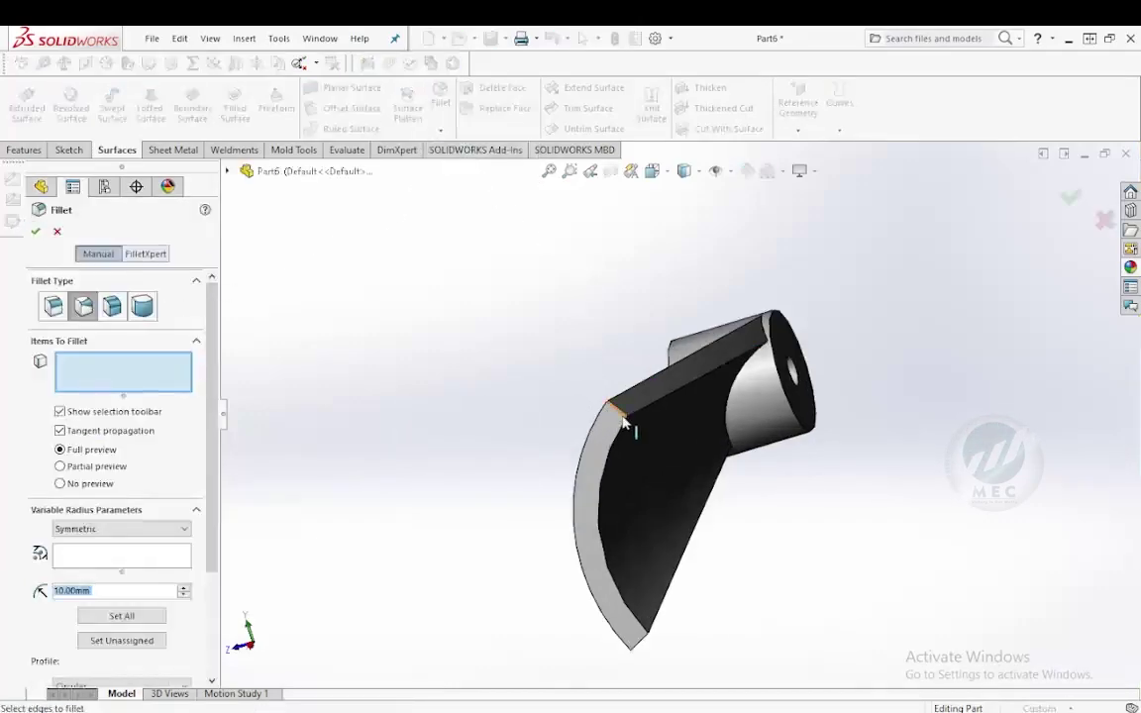
{"action": "left_click", "coordinate": [623, 419]}
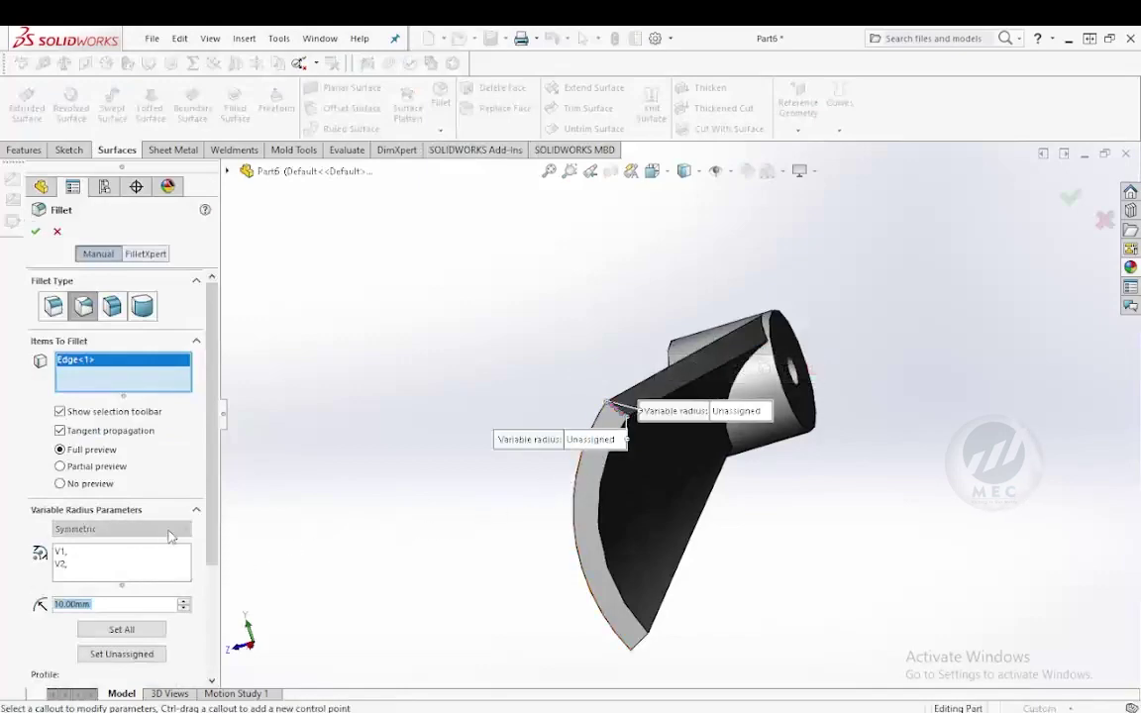
{"action": "left_click", "coordinate": [61, 313]}
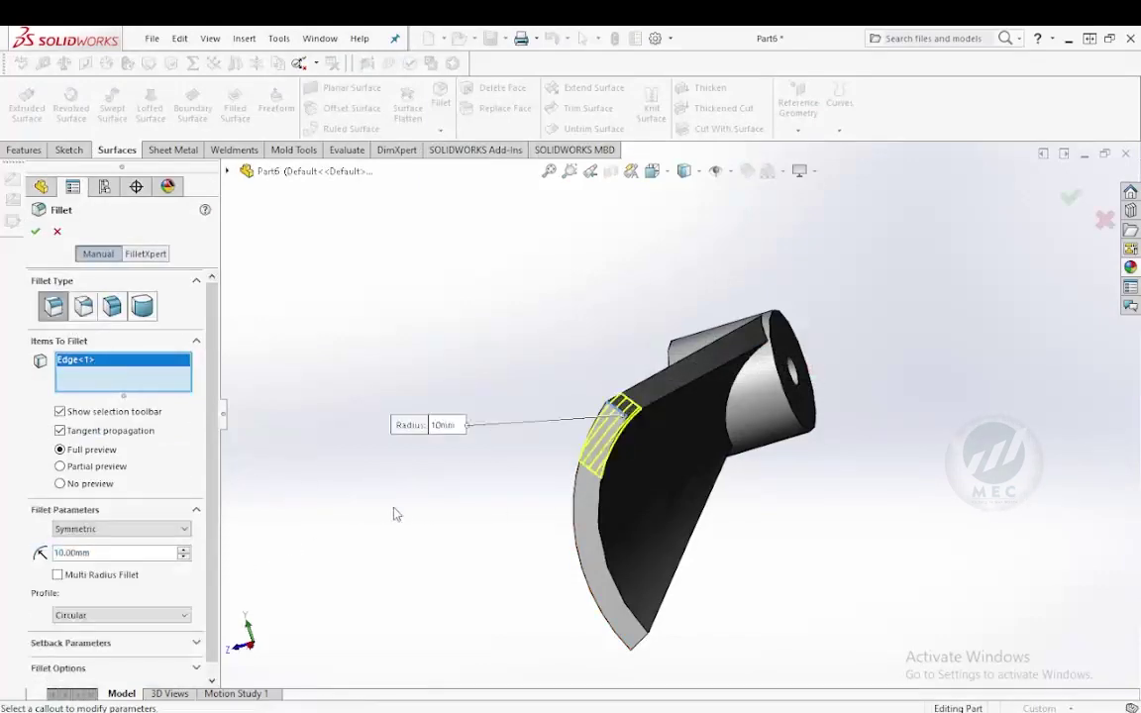
{"action": "mouse_move", "coordinate": [394, 513]}
{"action": "middle_mouse_down"}
{"action": "mouse_move", "coordinate": [481, 474]}
{"action": "mouse_move", "coordinate": [443, 438]}
{"action": "middle_mouse_up"}
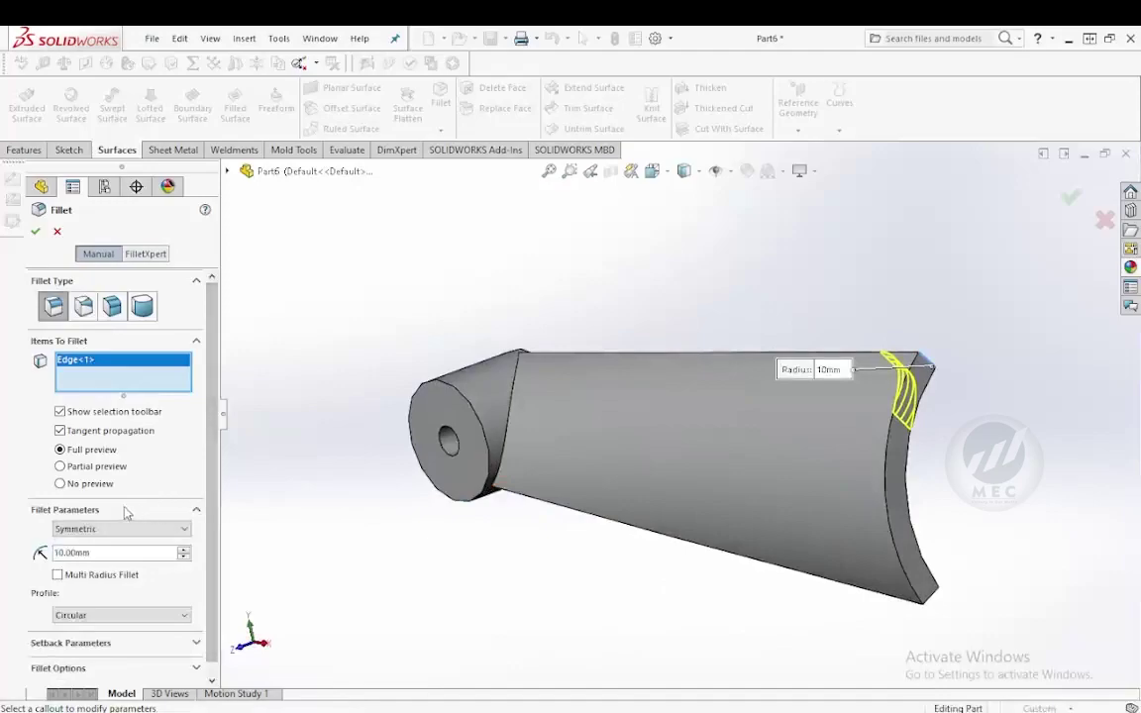
{"action": "left_click", "coordinate": [34, 231]}
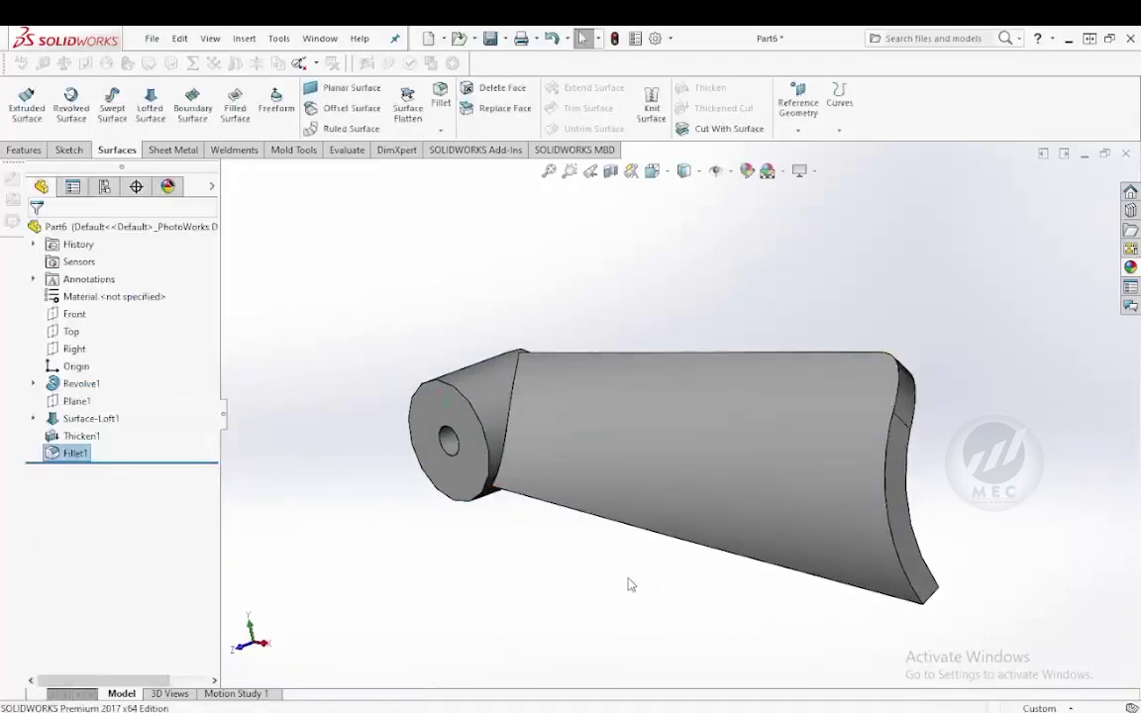
Apply a second 10 mm fillet to the other blade tip edge, adding Fillet2.
{"action": "mouse_move", "coordinate": [615, 412]}
{"action": "middle_mouse_down"}
{"action": "mouse_move", "coordinate": [611, 326]}
{"action": "mouse_move", "coordinate": [475, 307]}
{"action": "middle_mouse_up"}
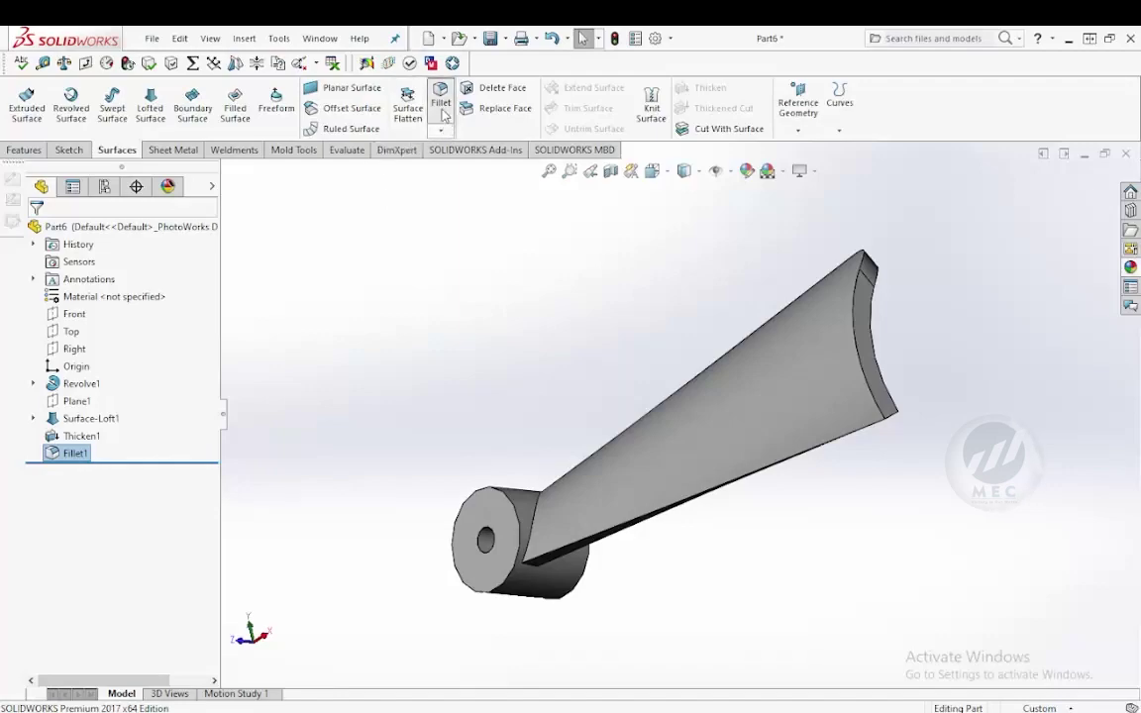
{"action": "key", "text": "Return"}
{"action": "scroll", "coordinate": [879, 436], "scroll_direction": "down", "scroll_amount": 5}
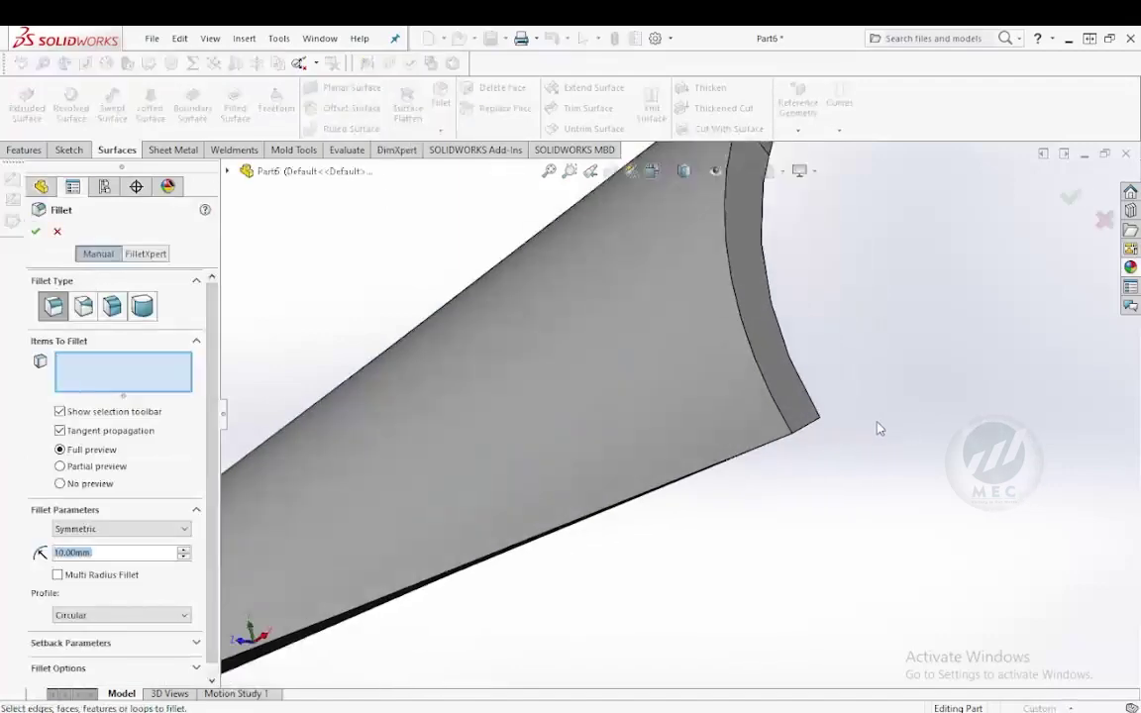
{"action": "left_click", "coordinate": [815, 428]}
{"action": "scroll", "coordinate": [732, 386], "scroll_direction": "up", "scroll_amount": 3}
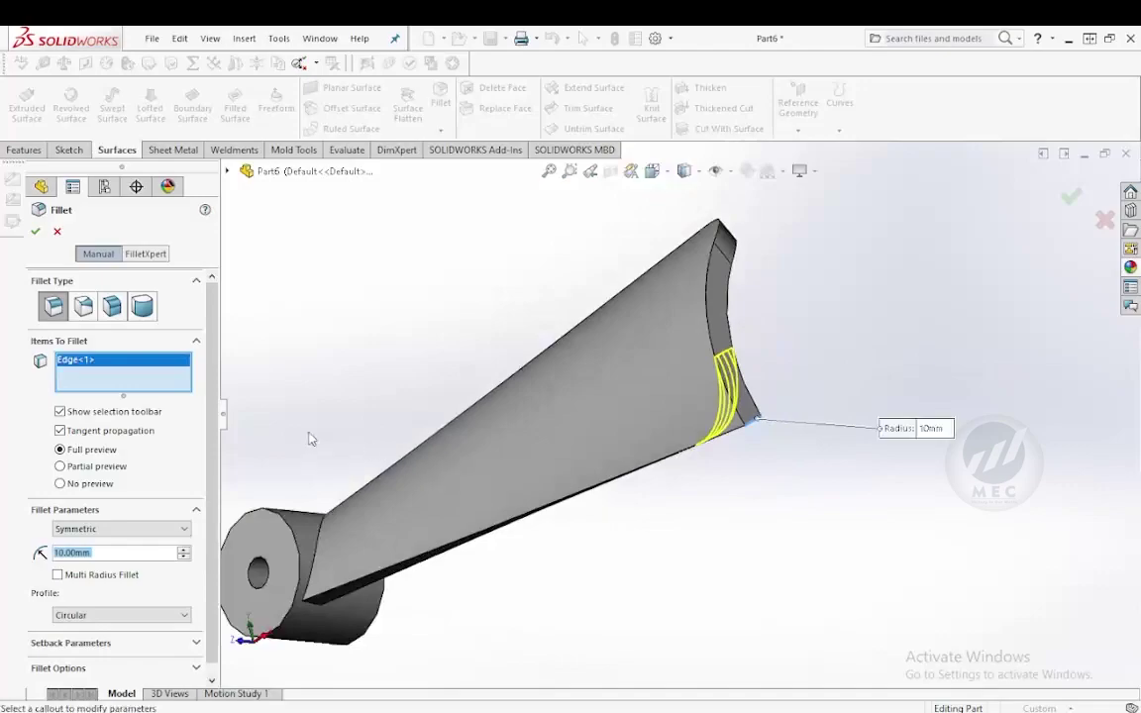
{"action": "left_click", "coordinate": [34, 234]}
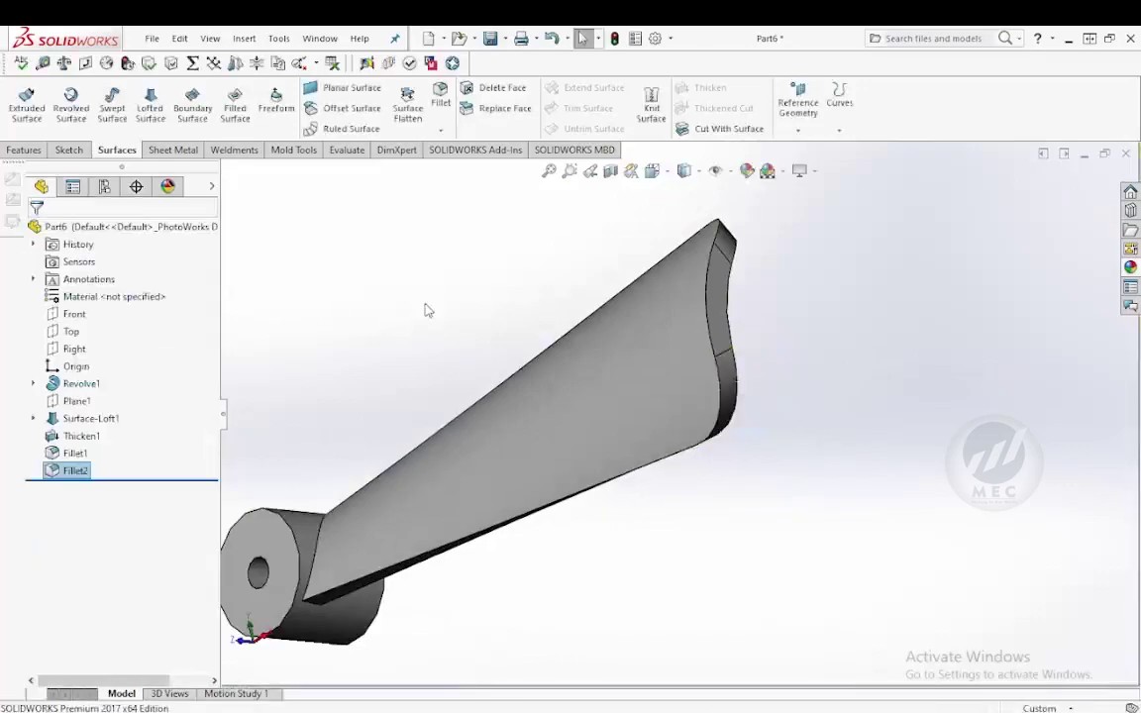
{"action": "mouse_move", "coordinate": [426, 308]}
{"action": "middle_mouse_down"}
{"action": "mouse_move", "coordinate": [459, 316]}
{"action": "mouse_move", "coordinate": [467, 355]}
{"action": "mouse_move", "coordinate": [203, 426]}
{"action": "middle_mouse_up"}
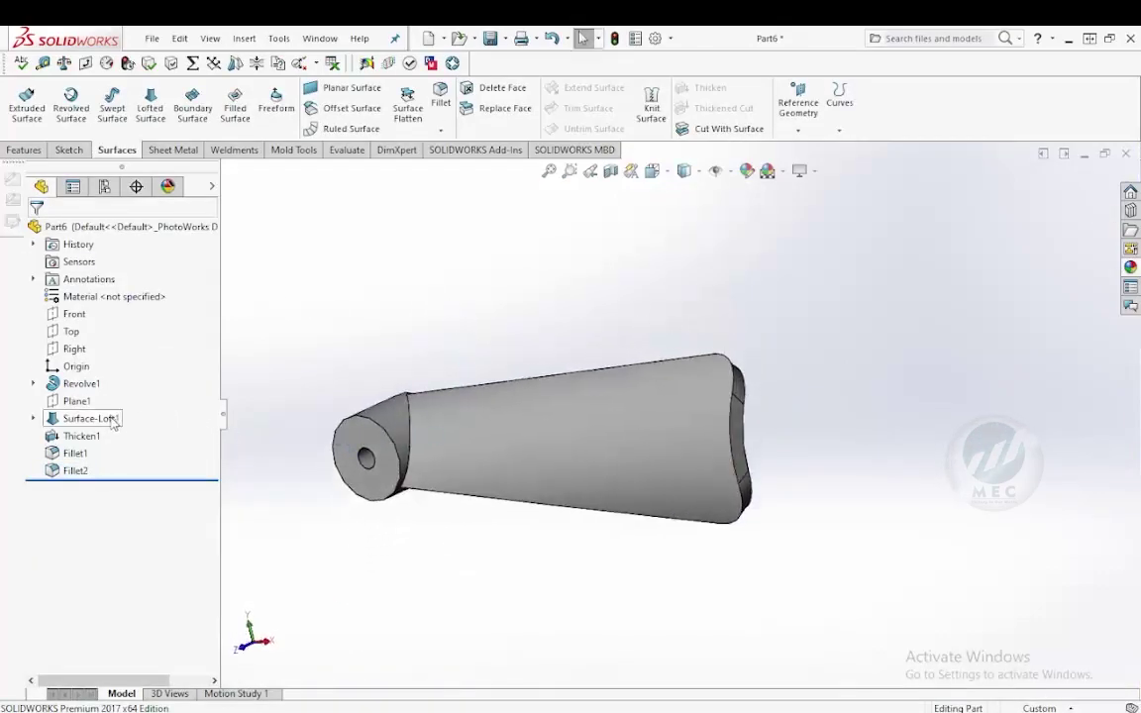
Circularly pattern Thicken1, Fillet1 and Fillet2 about the hub's circular edge, 3 instances over 360°.
{"action": "left_click_drag", "start_coordinate": [114, 421], "coordinate": [75, 474]}
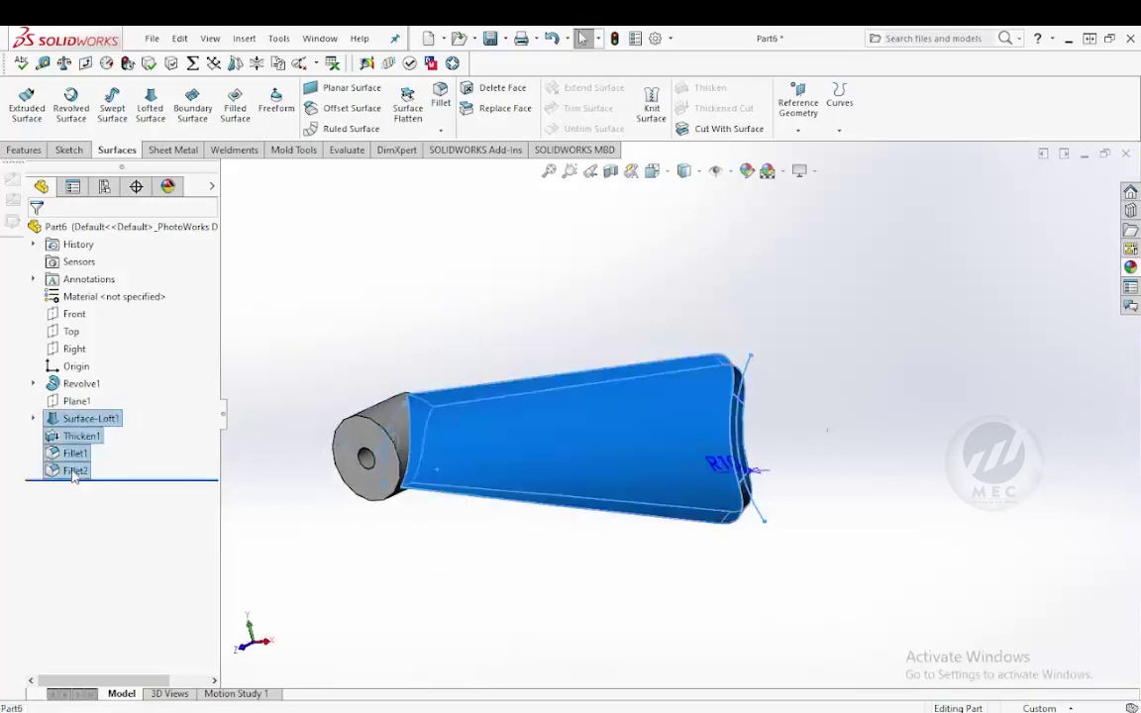
{"action": "scroll", "coordinate": [432, 349], "scroll_direction": "up", "scroll_amount": 2}
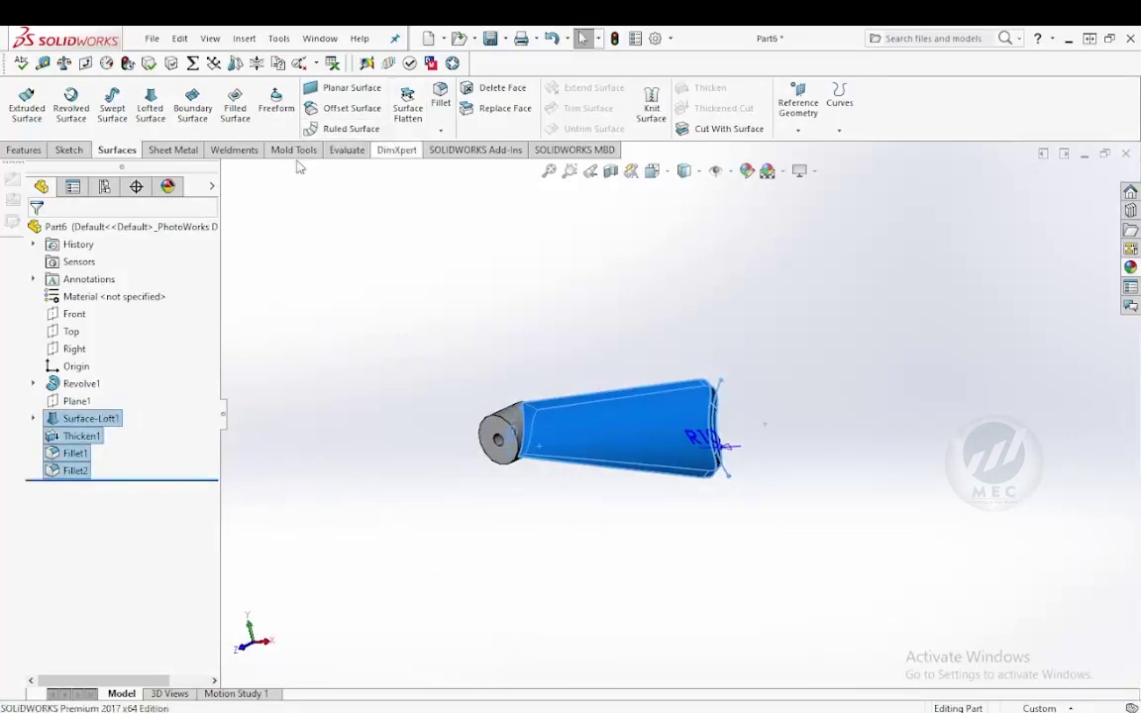
{"action": "left_click", "coordinate": [24, 150]}
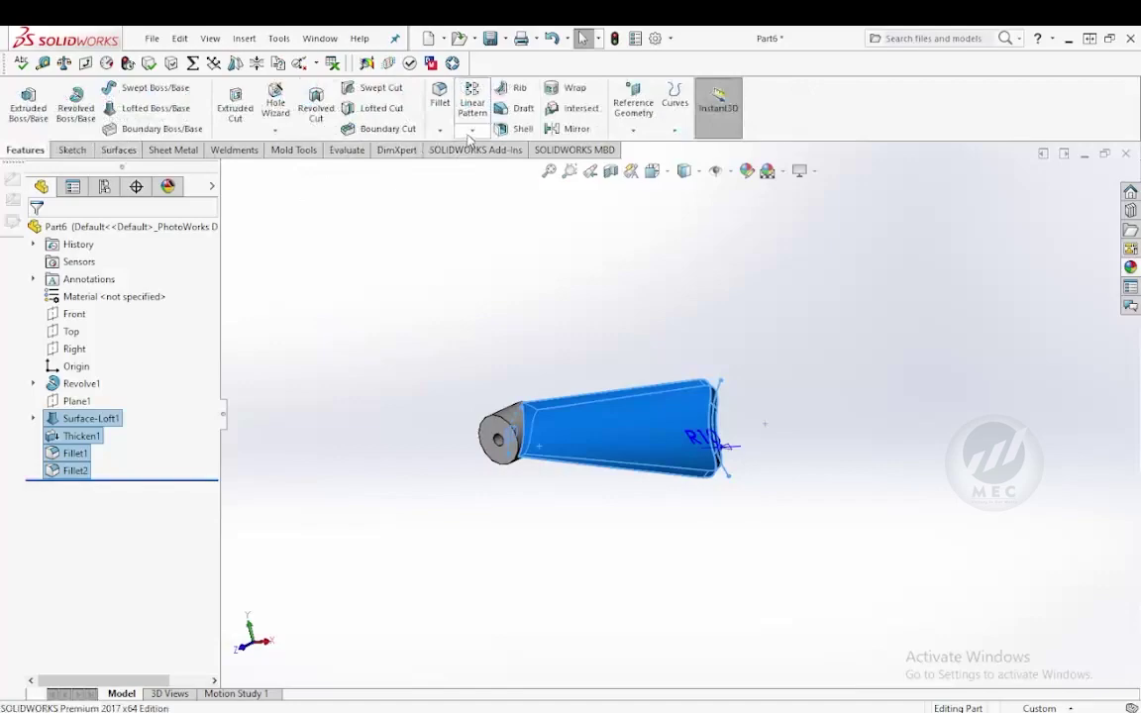
{"action": "left_click", "coordinate": [473, 130]}
{"action": "left_click", "coordinate": [490, 169]}
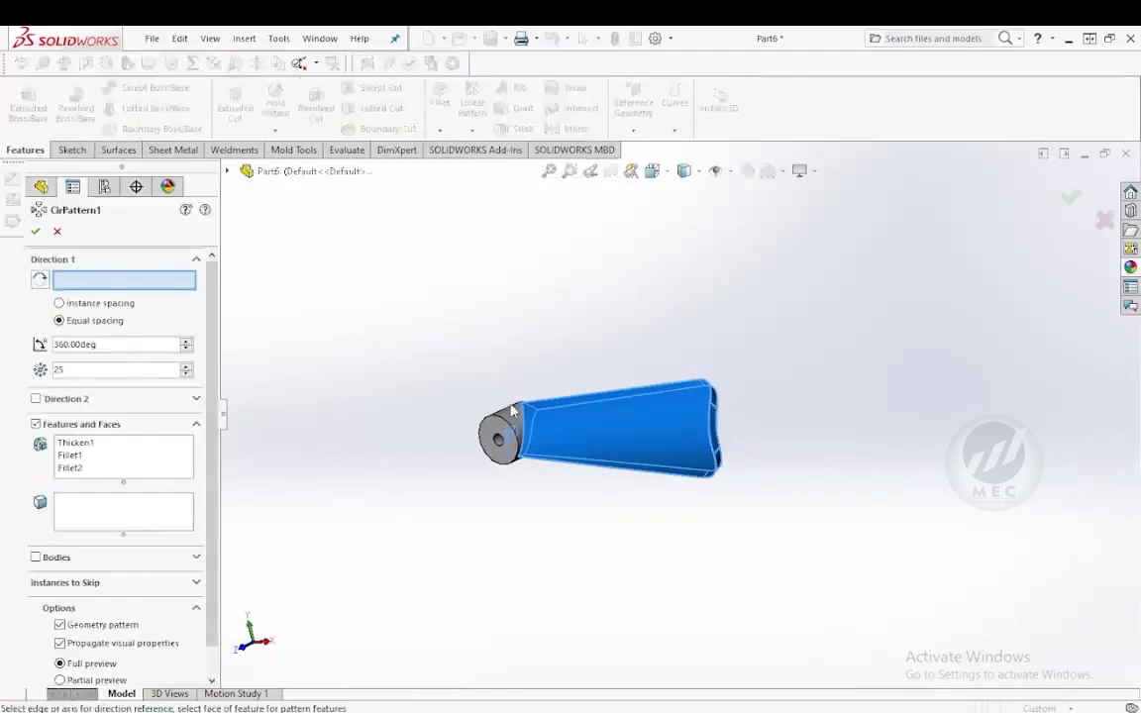
{"action": "scroll", "coordinate": [512, 424], "scroll_direction": "down", "scroll_amount": 3}
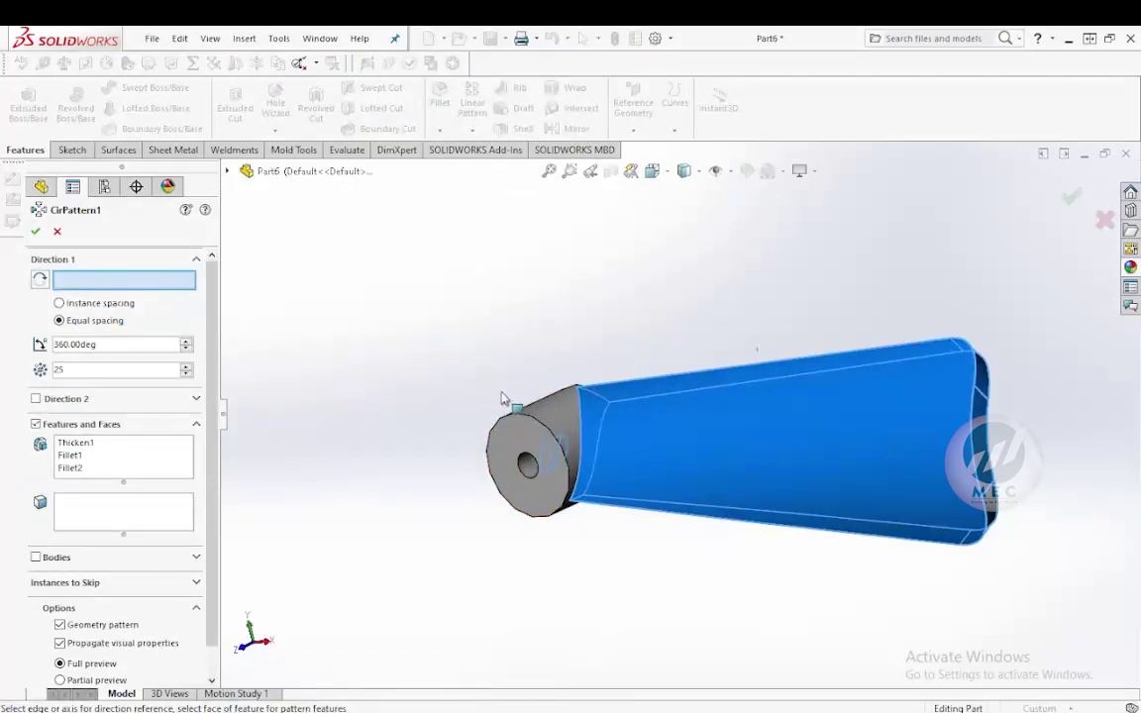
{"action": "left_click", "coordinate": [553, 439]}
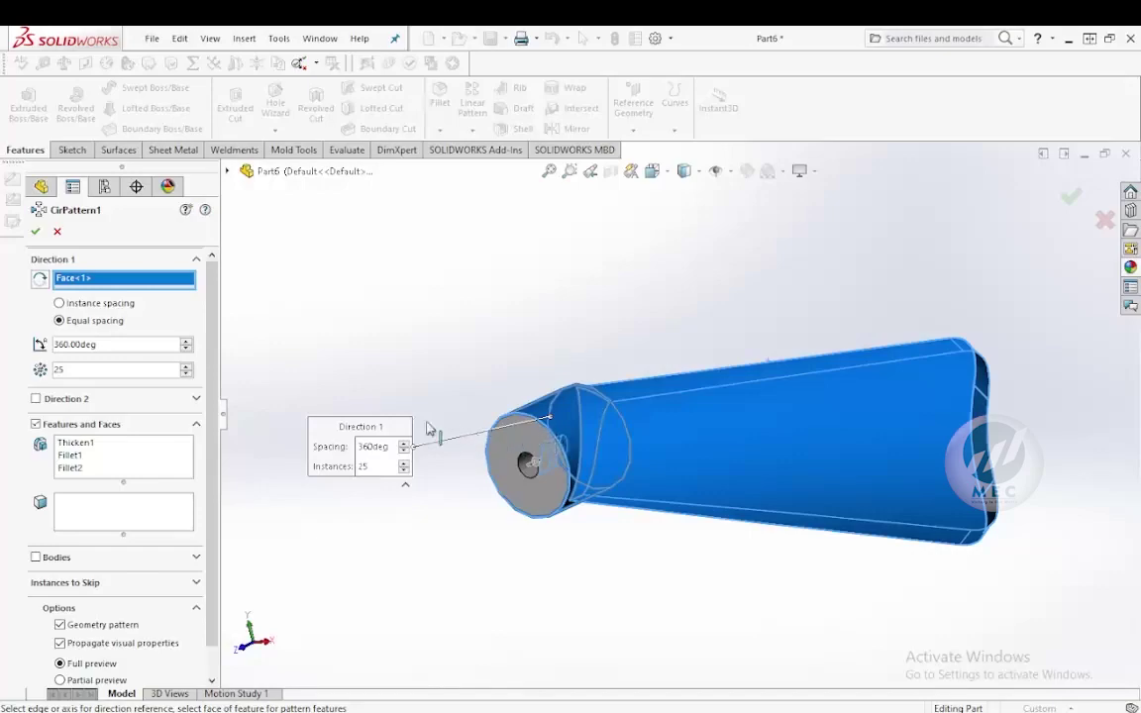
{"action": "left_click", "coordinate": [488, 453]}
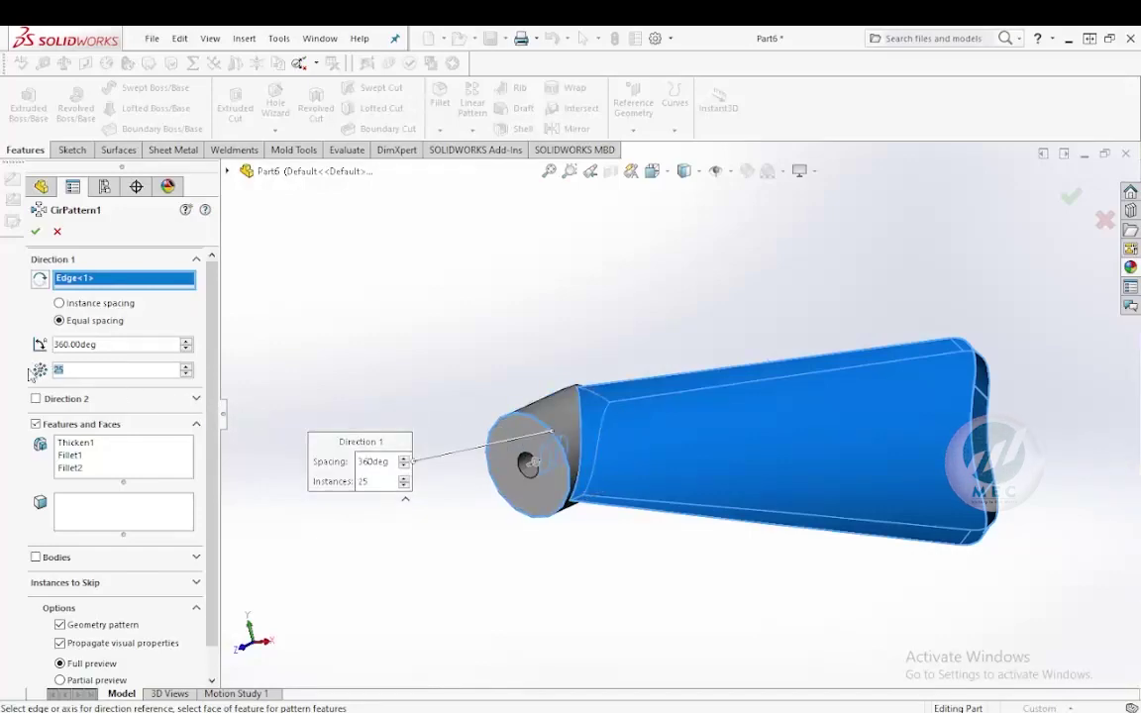
{"action": "left_click", "coordinate": [122, 370]}
{"action": "type", "text": "3"}
{"action": "key", "text": "z"}
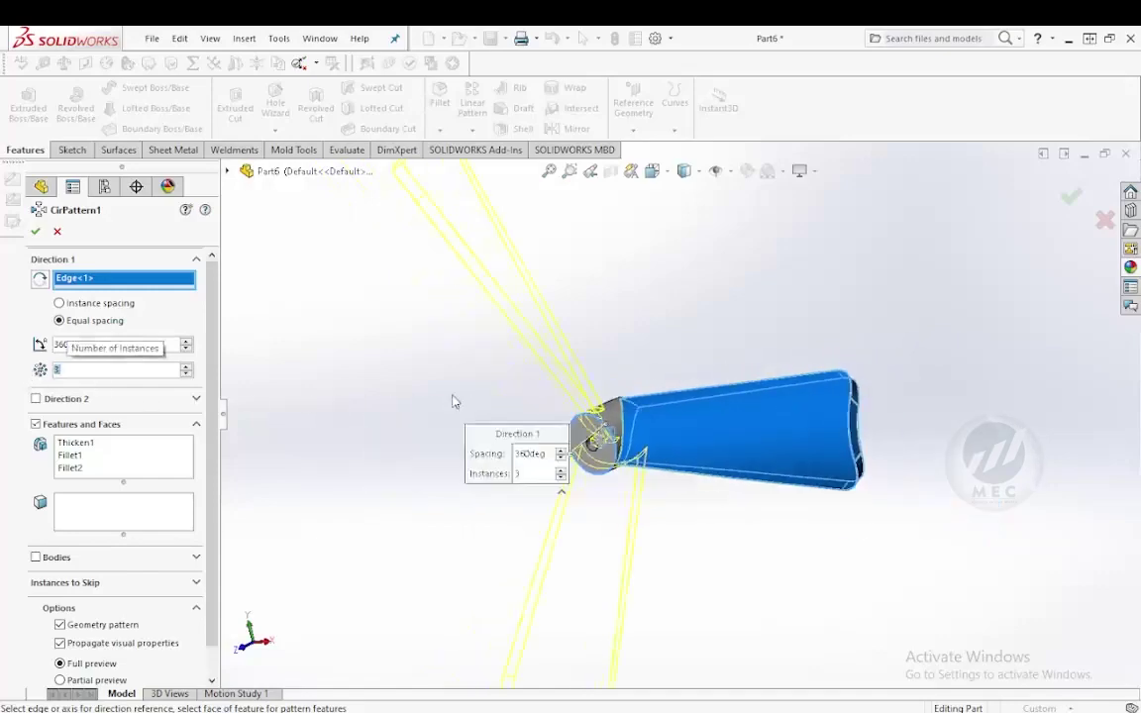
{"action": "left_click", "coordinate": [36, 231]}
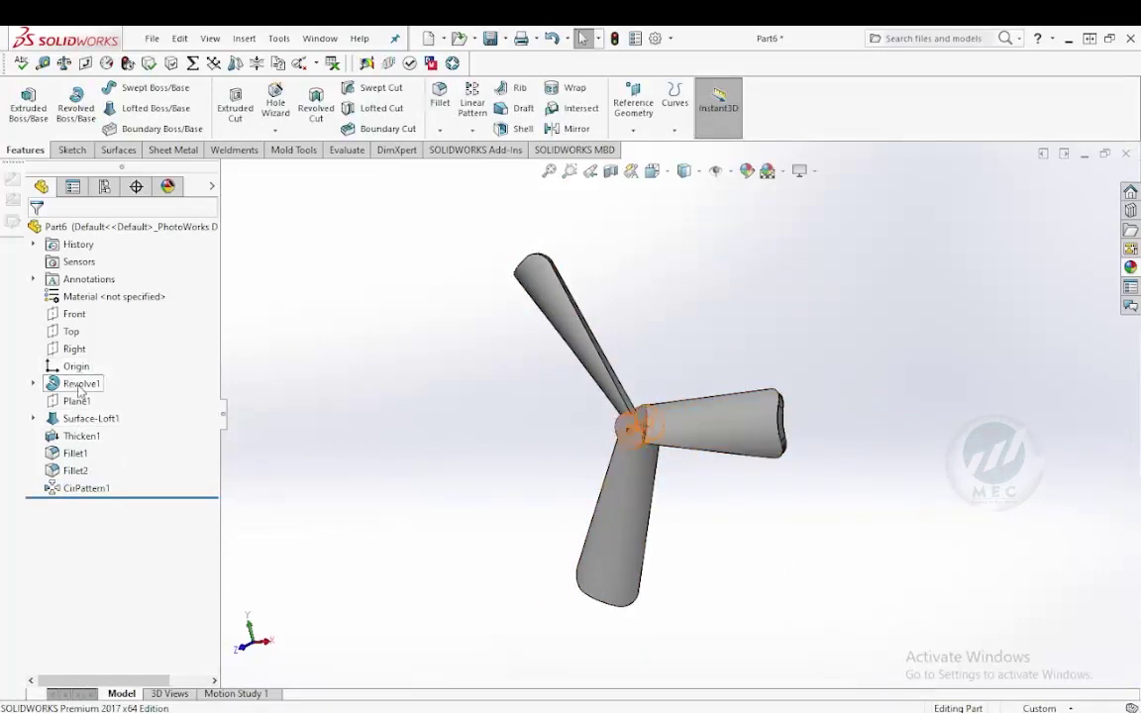
Apply a red appearance to the whole Part6, colouring the hub and all three blades.
{"action": "left_click", "coordinate": [79, 385]}
{"action": "left_click", "coordinate": [81, 486], "text": "ctrl"}
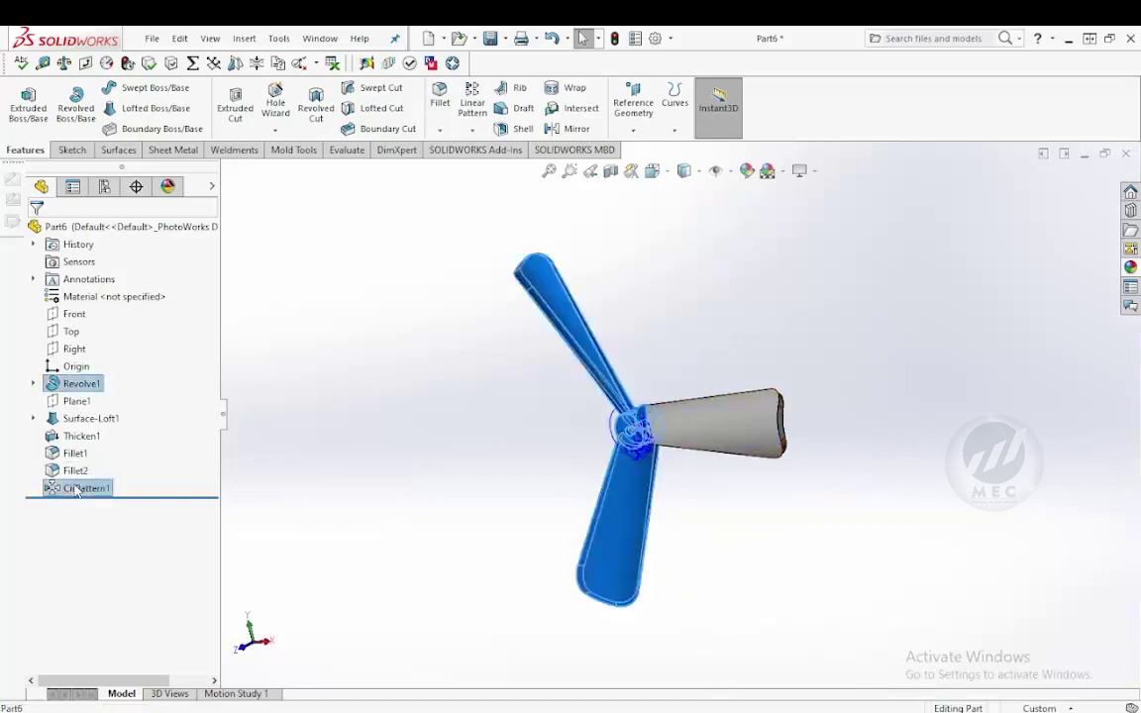
{"action": "left_click", "coordinate": [81, 384], "text": "shift"}
{"action": "right_click", "coordinate": [99, 387]}
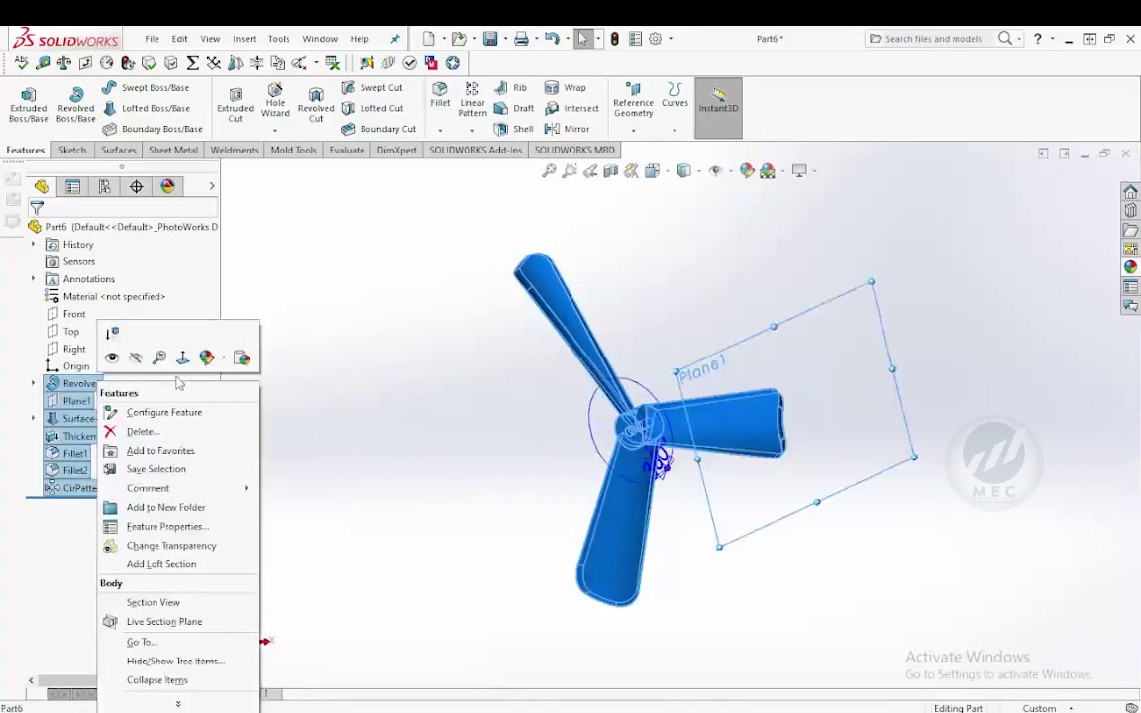
{"action": "left_click", "coordinate": [223, 358]}
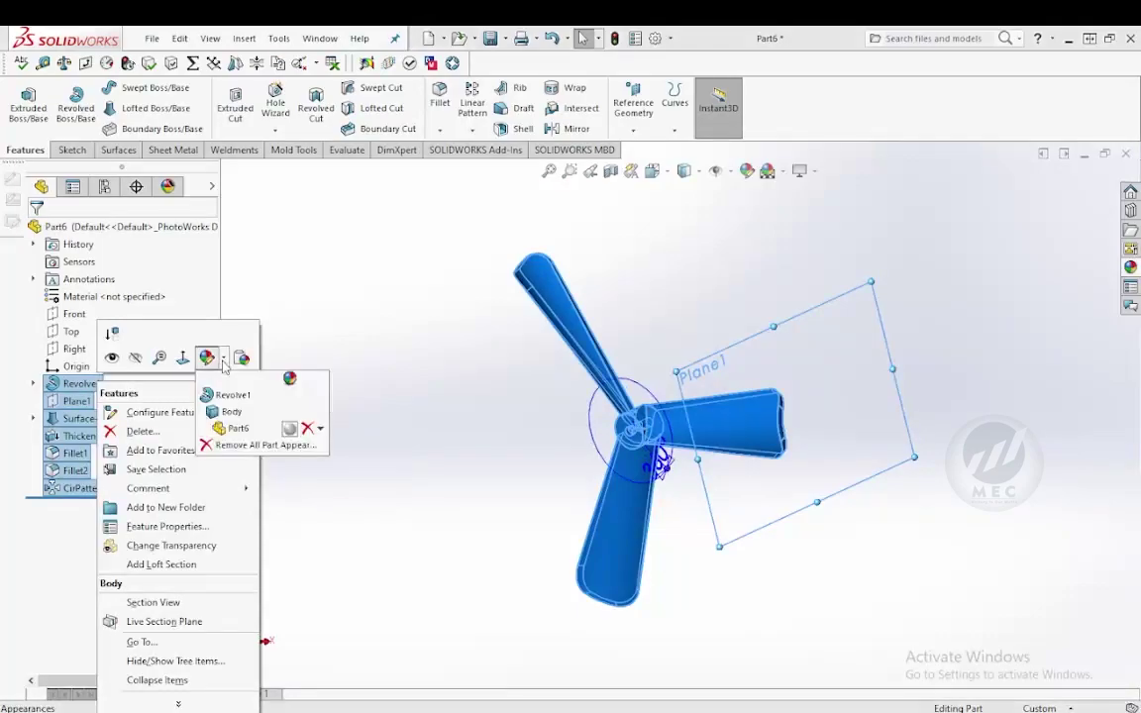
{"action": "left_click", "coordinate": [290, 431]}
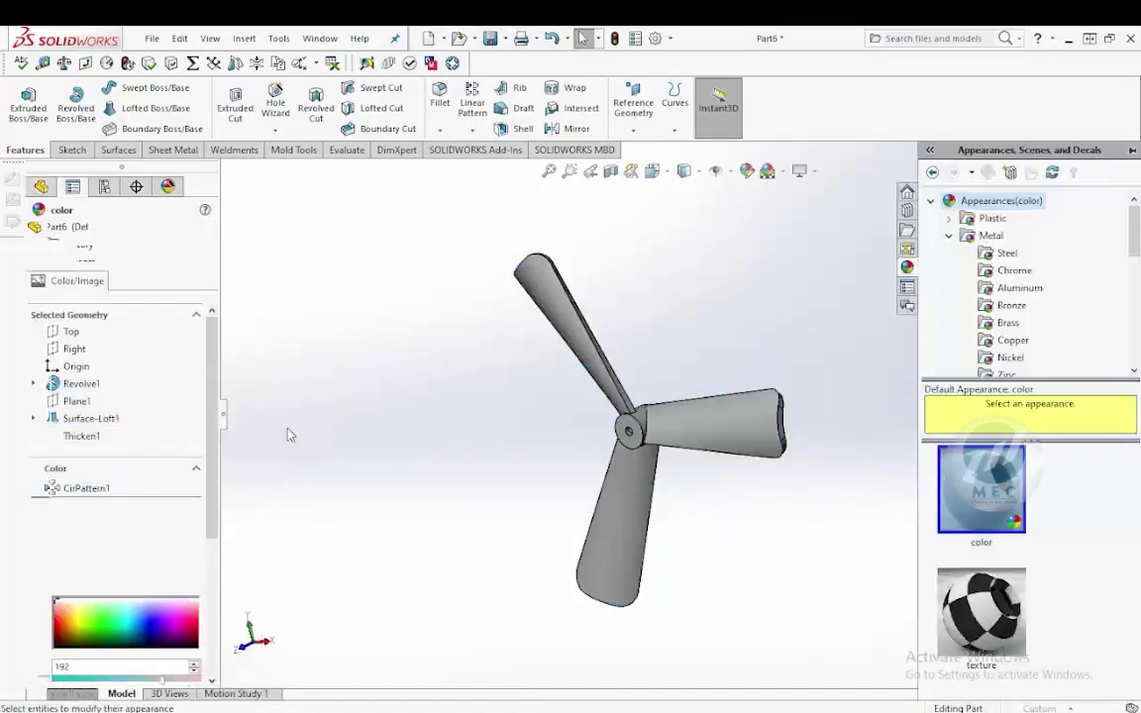
{"action": "left_click", "coordinate": [84, 562]}
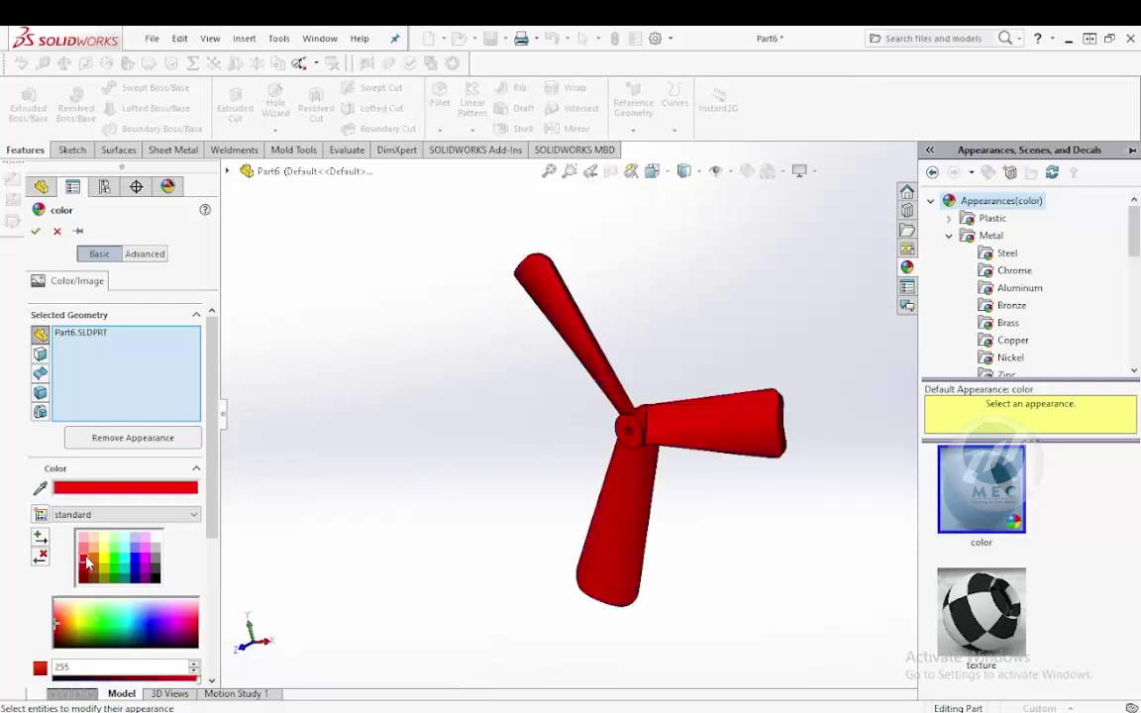
{"action": "left_click", "coordinate": [35, 230]}
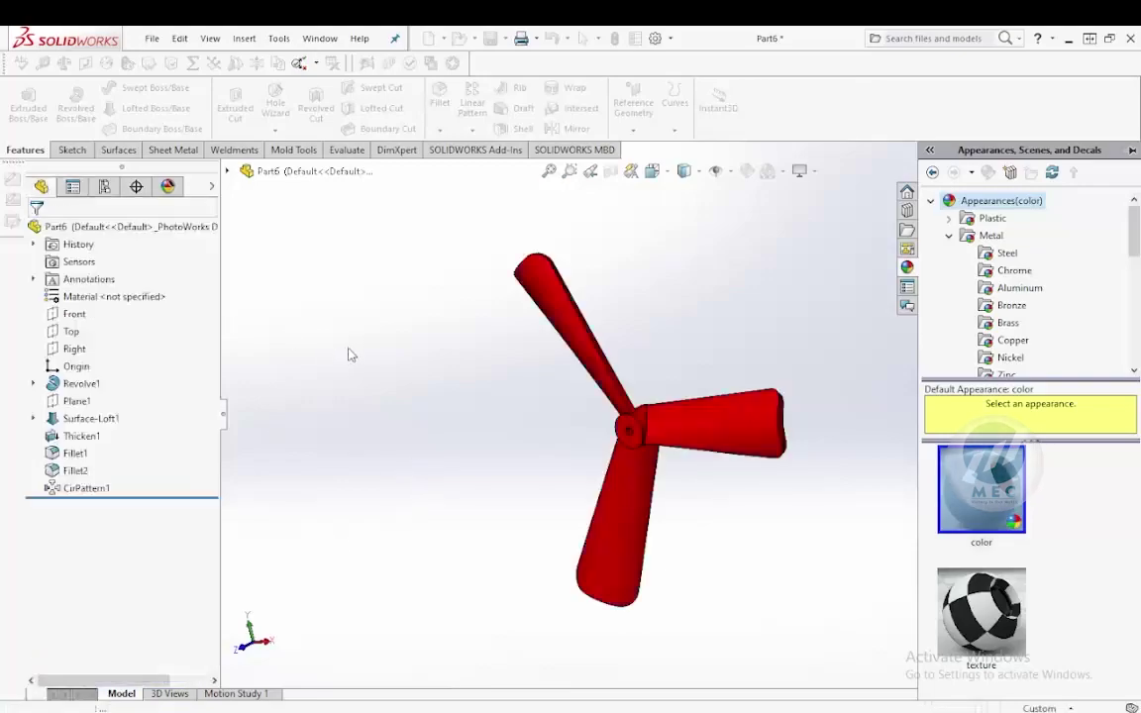
{"action": "mouse_move", "coordinate": [459, 420]}
{"action": "middle_mouse_down"}
{"action": "mouse_move", "coordinate": [509, 400]}
{"action": "mouse_move", "coordinate": [565, 404]}
{"action": "mouse_move", "coordinate": [496, 425]}
{"action": "mouse_move", "coordinate": [497, 581]}
{"action": "mouse_move", "coordinate": [555, 448]}
{"action": "mouse_move", "coordinate": [504, 512]}
{"action": "mouse_move", "coordinate": [566, 575]}
{"action": "mouse_move", "coordinate": [538, 495]}
{"action": "mouse_move", "coordinate": [461, 469]}
{"action": "mouse_move", "coordinate": [522, 395]}
{"action": "mouse_move", "coordinate": [591, 520]}
{"action": "mouse_move", "coordinate": [535, 491]}
{"action": "middle_mouse_up"}
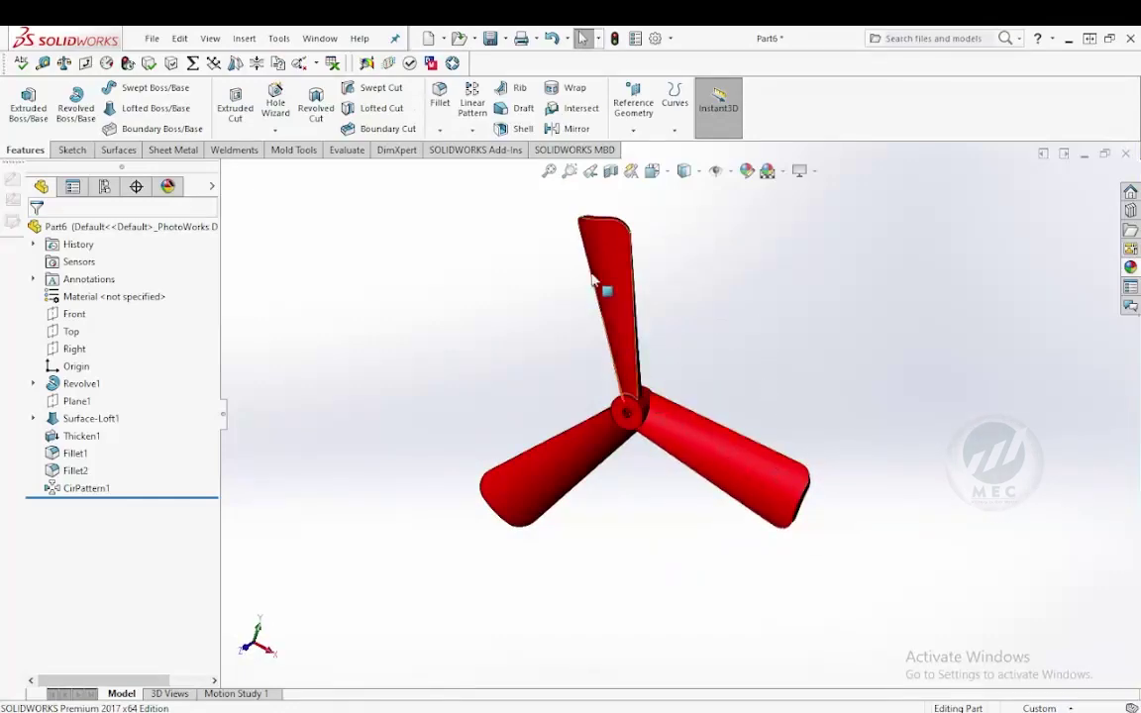
{"action": "mouse_move", "coordinate": [558, 336]}
{"action": "middle_mouse_down"}
{"action": "mouse_move", "coordinate": [597, 301]}
{"action": "mouse_move", "coordinate": [428, 324]}
{"action": "mouse_move", "coordinate": [475, 416]}
{"action": "mouse_move", "coordinate": [590, 445]}
{"action": "mouse_move", "coordinate": [576, 416]}
{"action": "mouse_move", "coordinate": [590, 435]}
{"action": "middle_mouse_up"}
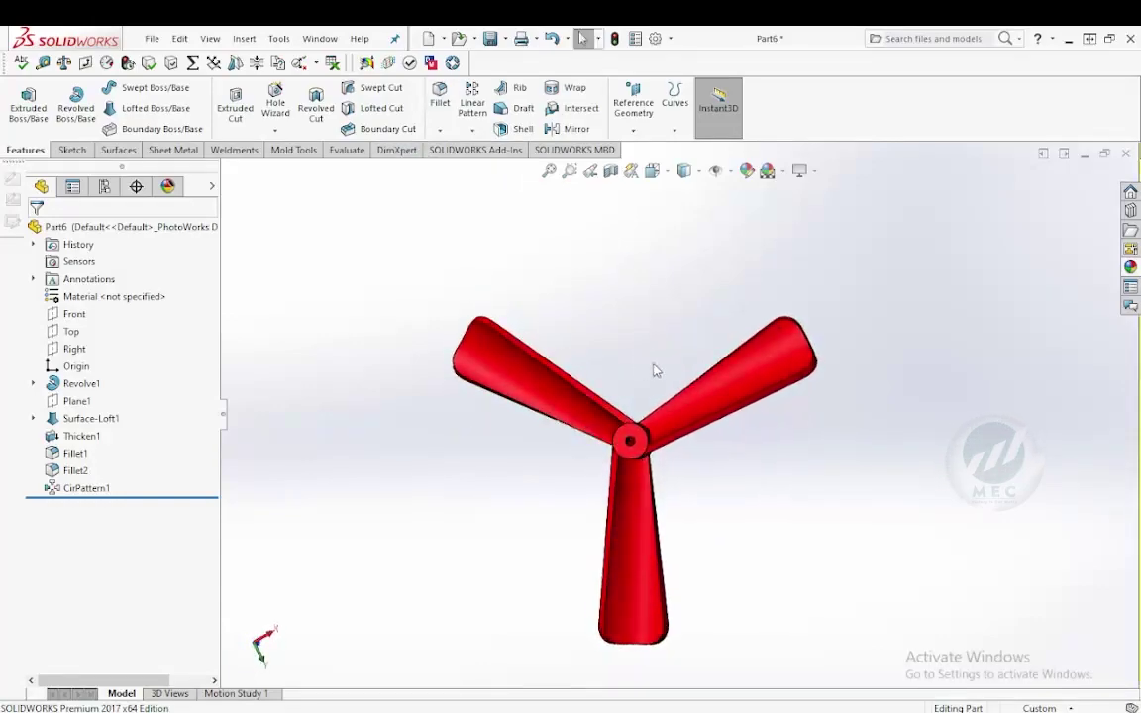
{"action": "mouse_move", "coordinate": [655, 370]}
{"action": "middle_mouse_down"}
{"action": "mouse_move", "coordinate": [619, 400]}
{"action": "mouse_move", "coordinate": [627, 419]}
{"action": "middle_mouse_up"}
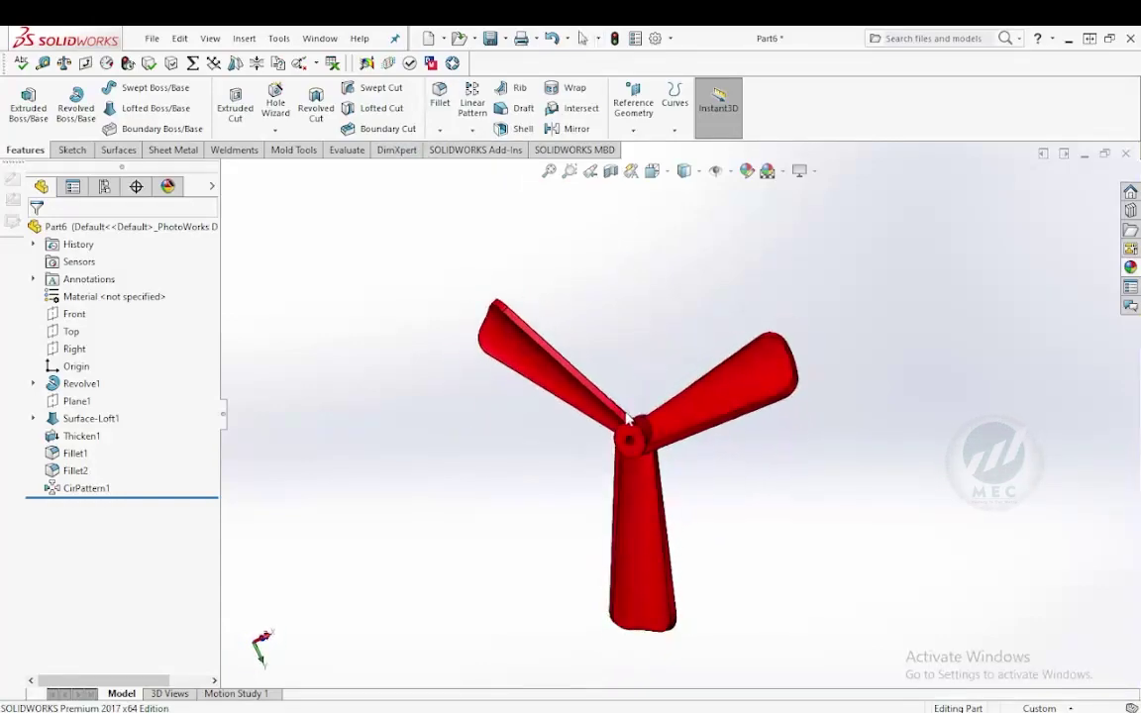
{"action": "left_click", "coordinate": [504, 37]}
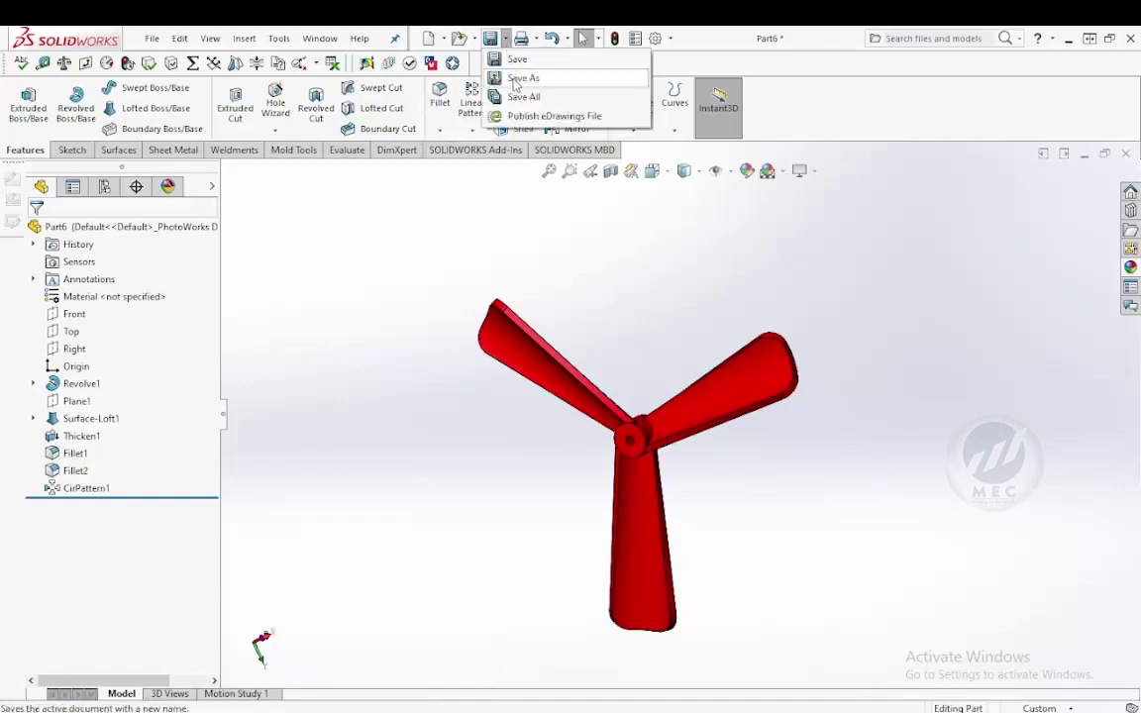
{"action": "left_click", "coordinate": [514, 83]}
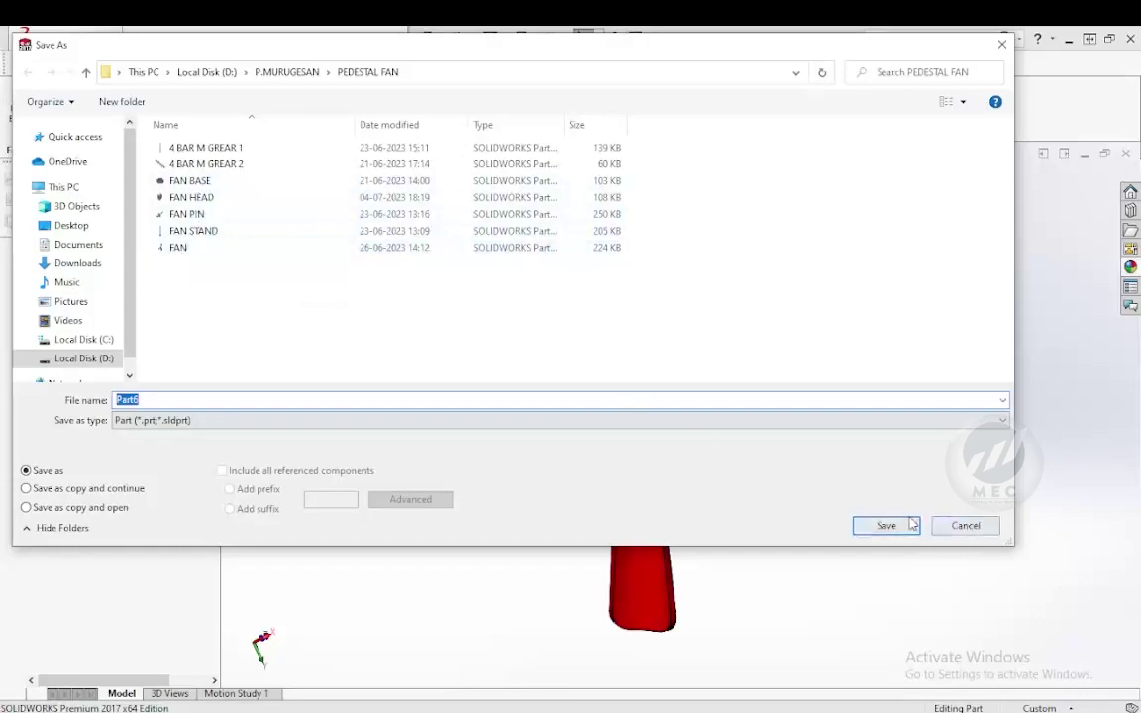
{"action": "left_click", "coordinate": [1001, 45]}
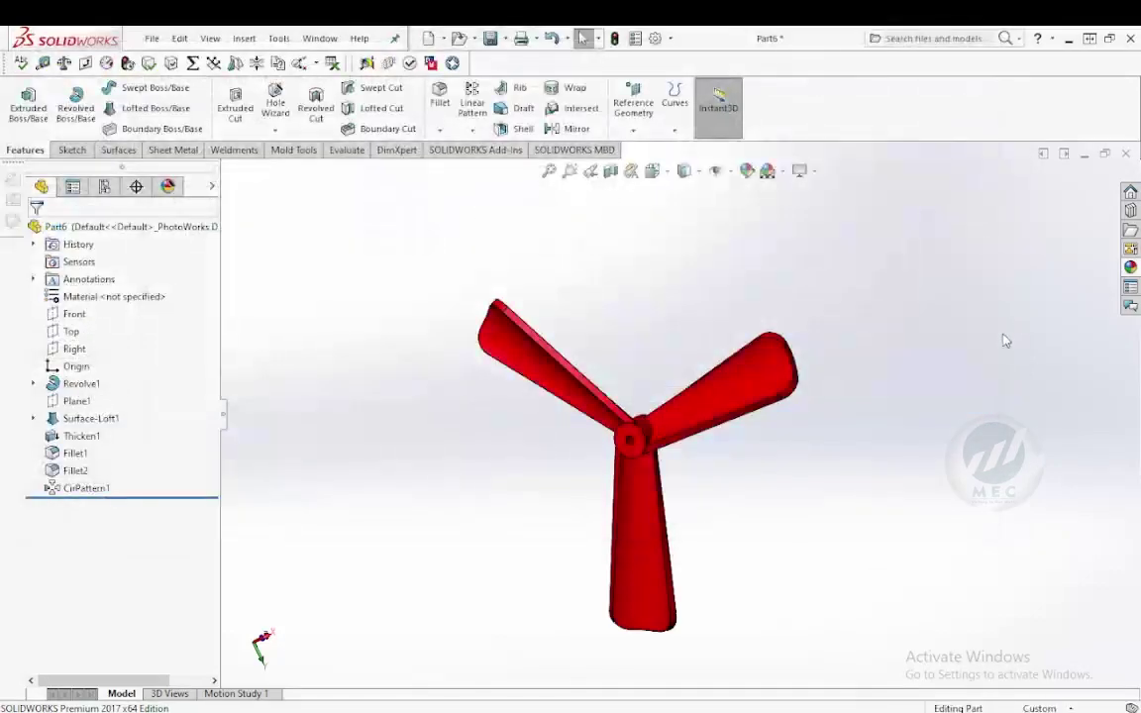